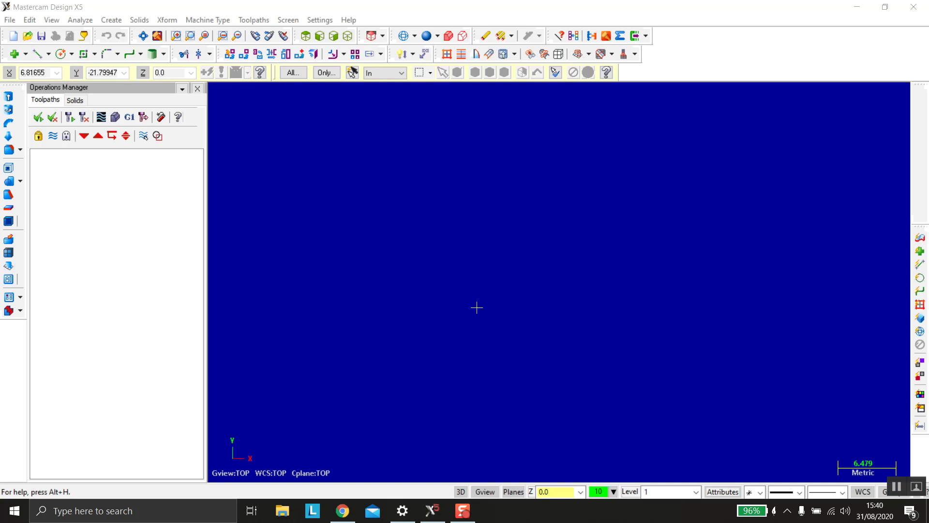
# Show the axis lines through the origin in the Mastercam graphics window.
pyautogui.click(500, 322)
pyautogui.scroll(2, 500, 321)
pyautogui.press('F9')
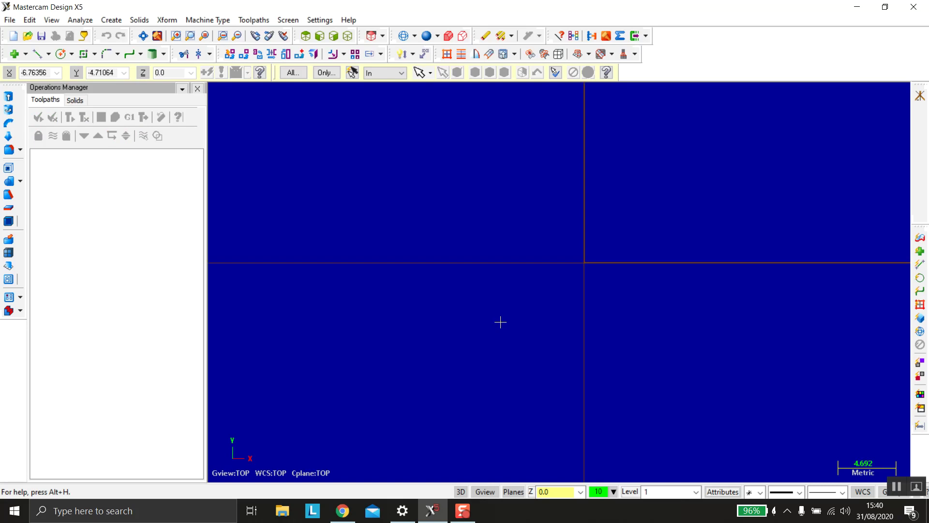
# Draw a rectangle from the origin with width -100 and height 20.
pyautogui.click(84, 54)
pyautogui.click(584, 261)
pyautogui.click(390, 182)
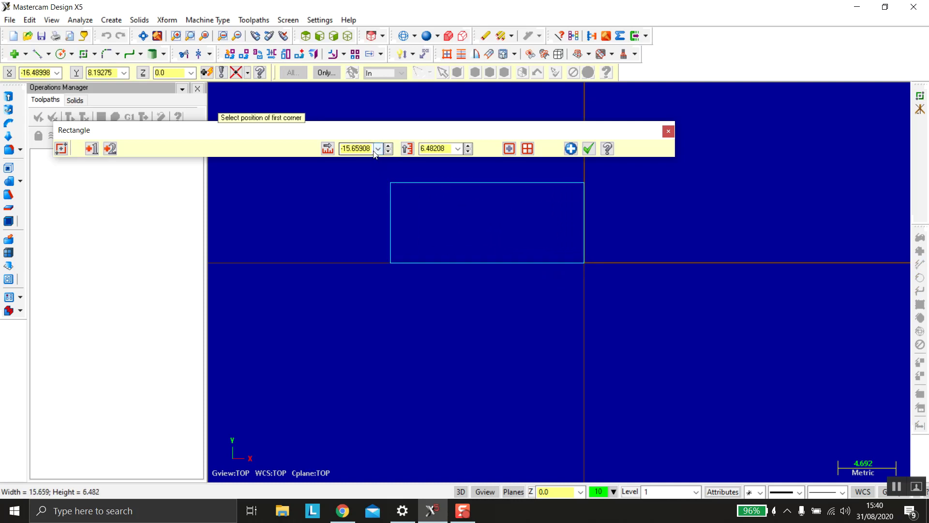
pyautogui.doubleClick(372, 149)
pyautogui.press('BackSpace')
pyautogui.write('100')
pyautogui.click(457, 149)
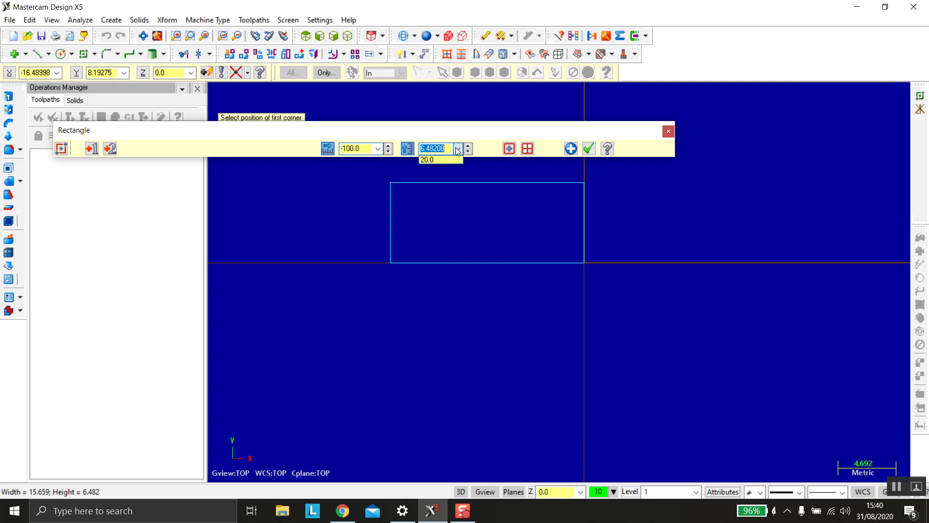
pyautogui.click(588, 148)
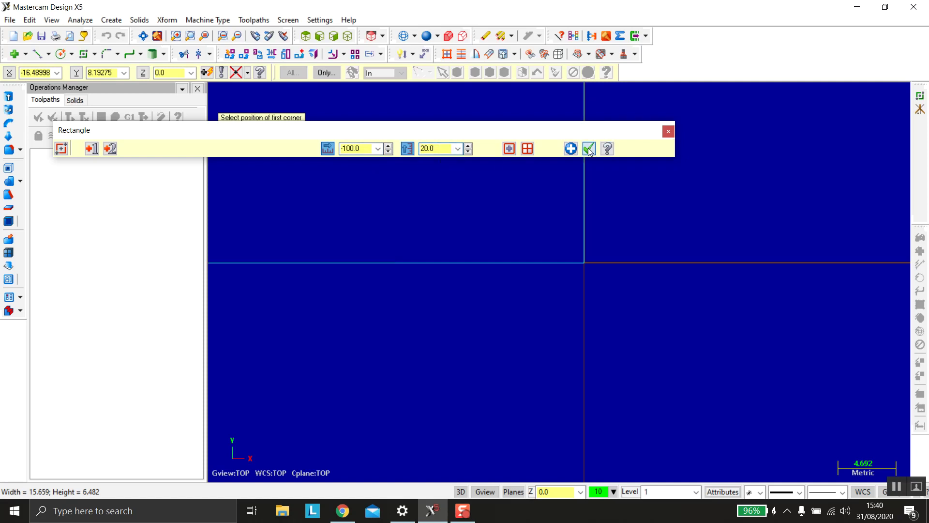
pyautogui.scroll(1, 263, 128)
pyautogui.scroll(1, 263, 128)
# Make the file a default lathe job with a 50 OD, 110-long stock at Z 2.
pyautogui.click(208, 20)
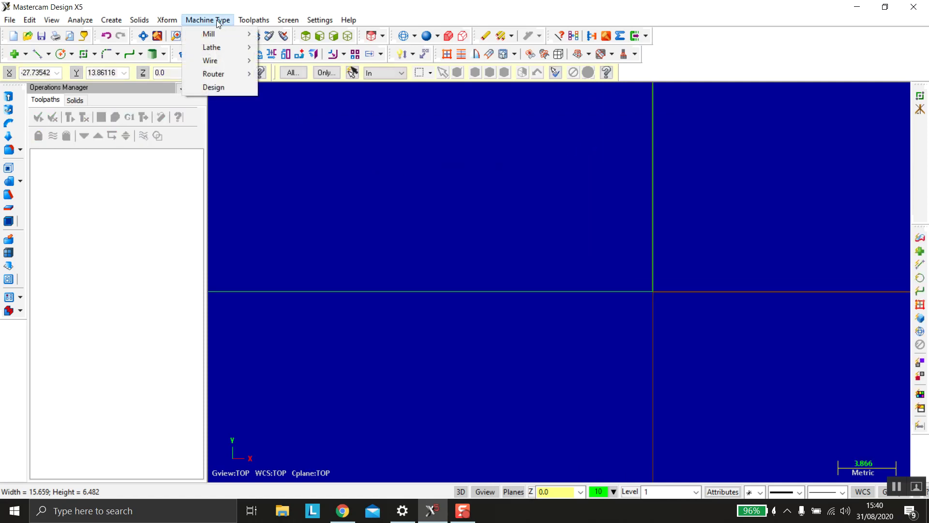
pyautogui.click(276, 50)
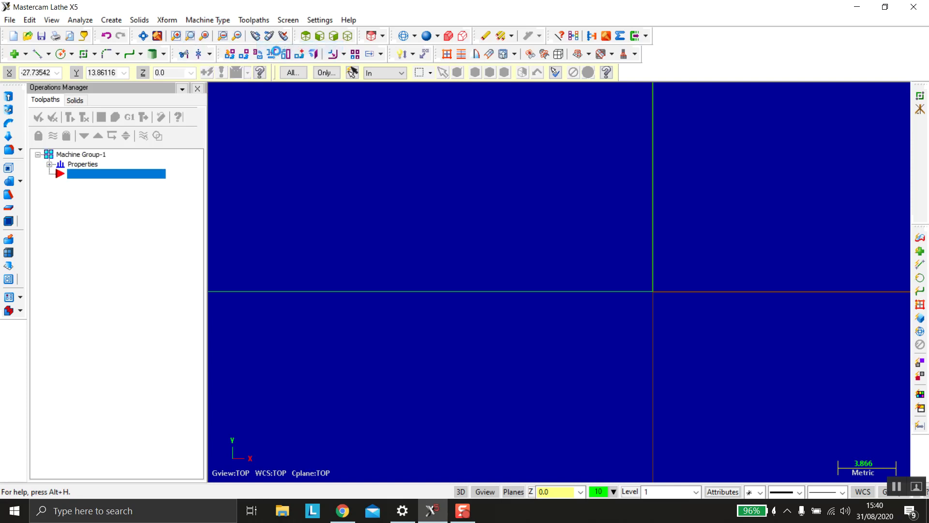
pyautogui.click(49, 164)
pyautogui.click(77, 192)
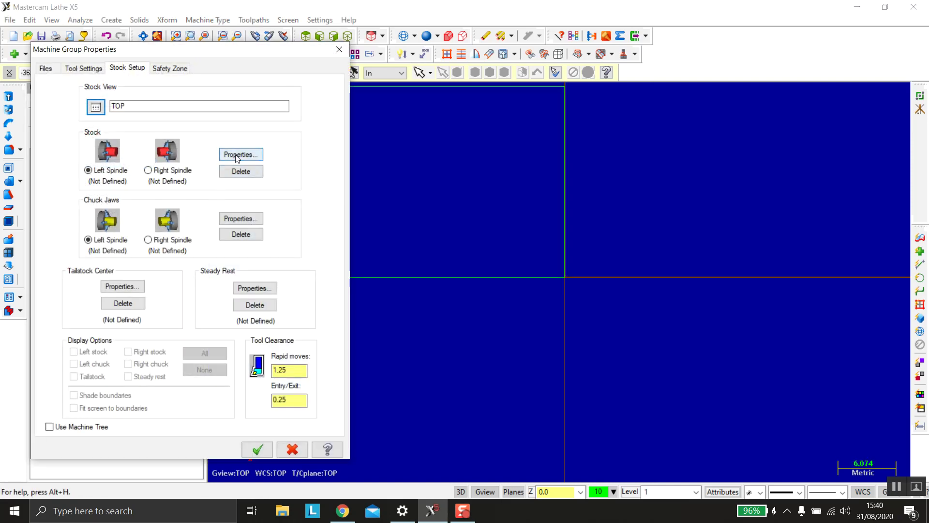
pyautogui.click(235, 153)
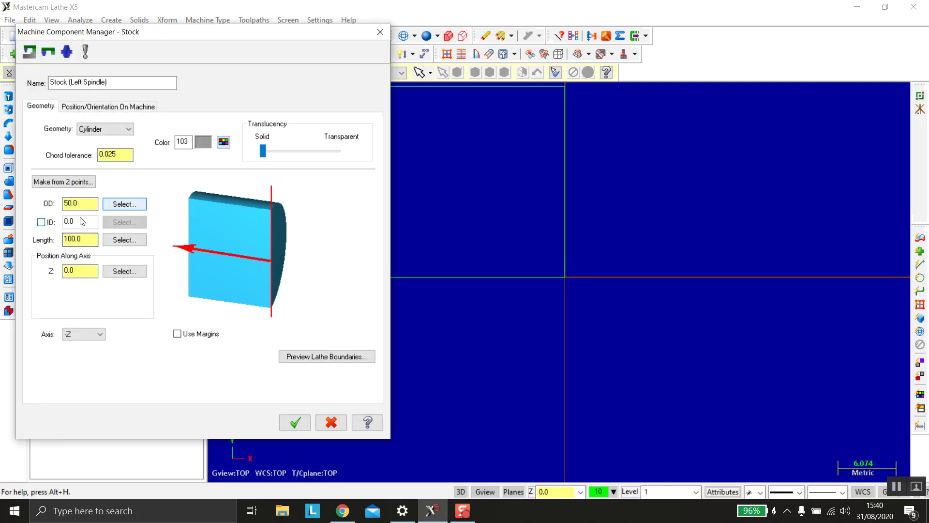
pyautogui.doubleClick(86, 240)
pyautogui.write('110')
pyautogui.doubleClick(79, 270)
pyautogui.write('2')
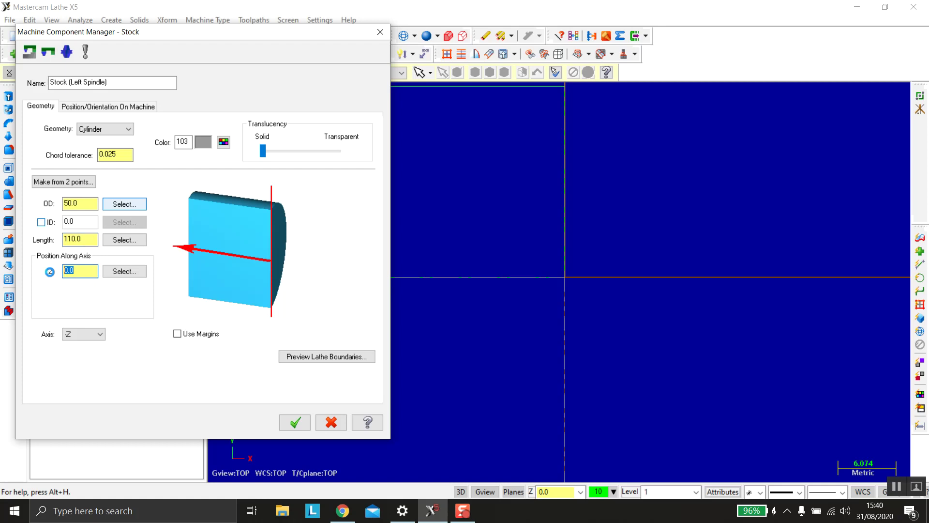
pyautogui.press('Return')
pyautogui.click(294, 422)
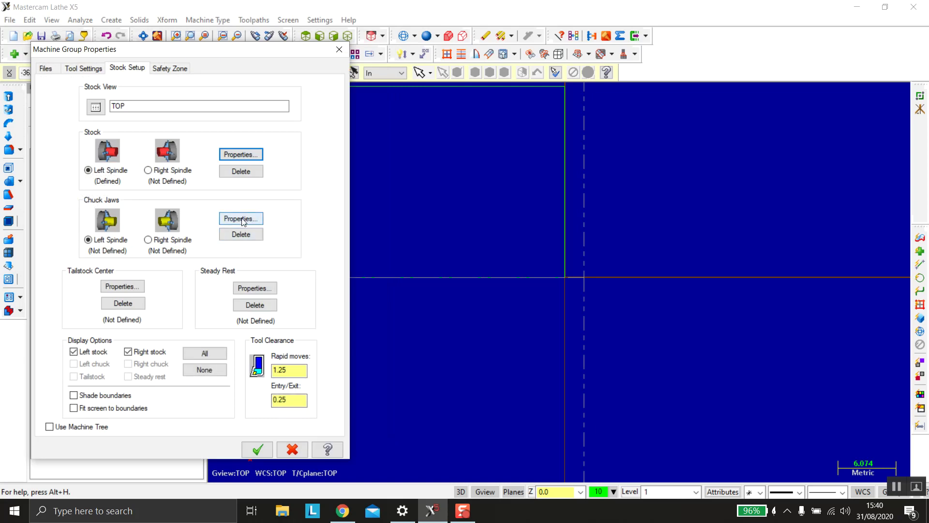
# Set left-spindle chuck jaws to diameter 50 and Z -1, then close machine group properties.
pyautogui.click(242, 219)
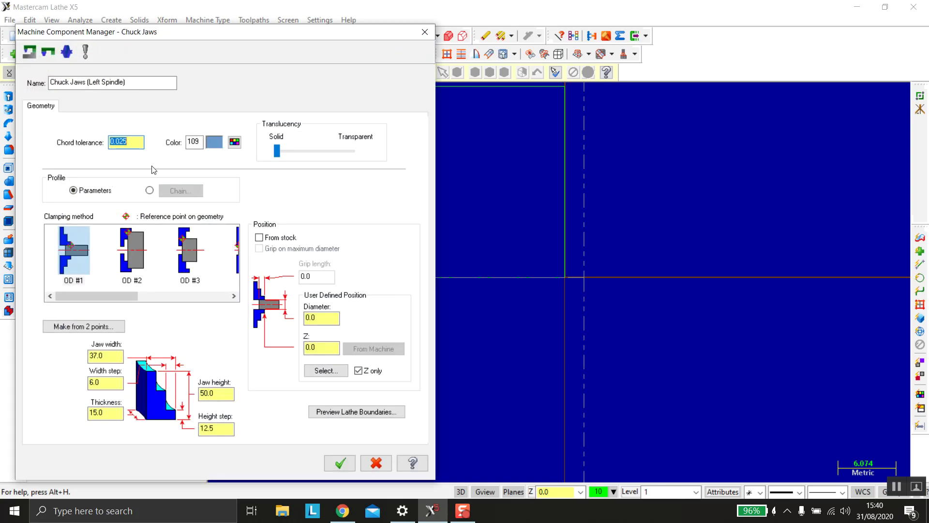
pyautogui.click(320, 315)
pyautogui.write('50')
pyautogui.click(305, 348)
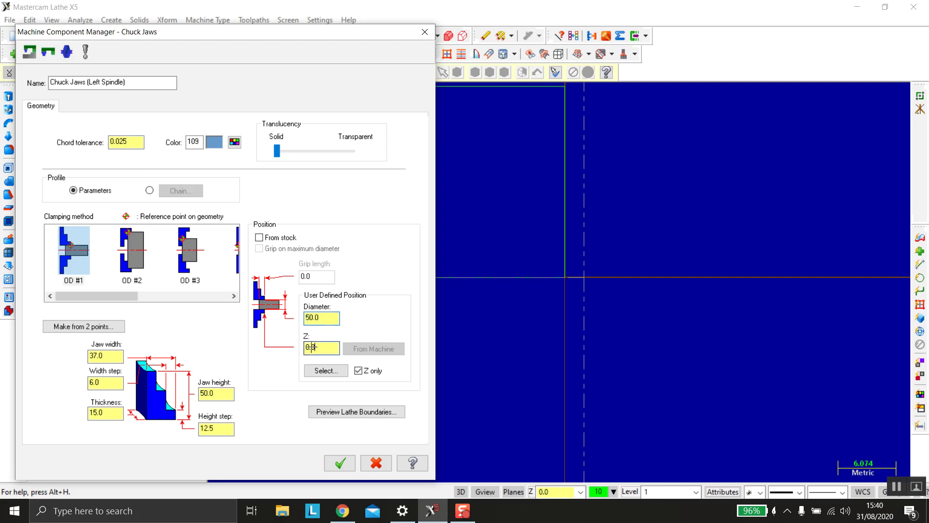
pyautogui.write('-105')
pyautogui.click(341, 463)
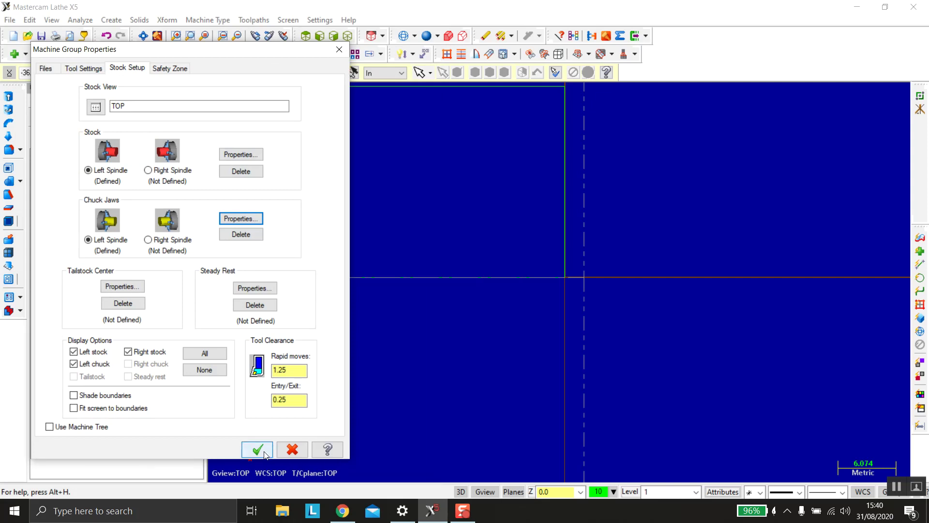
pyautogui.click(265, 453)
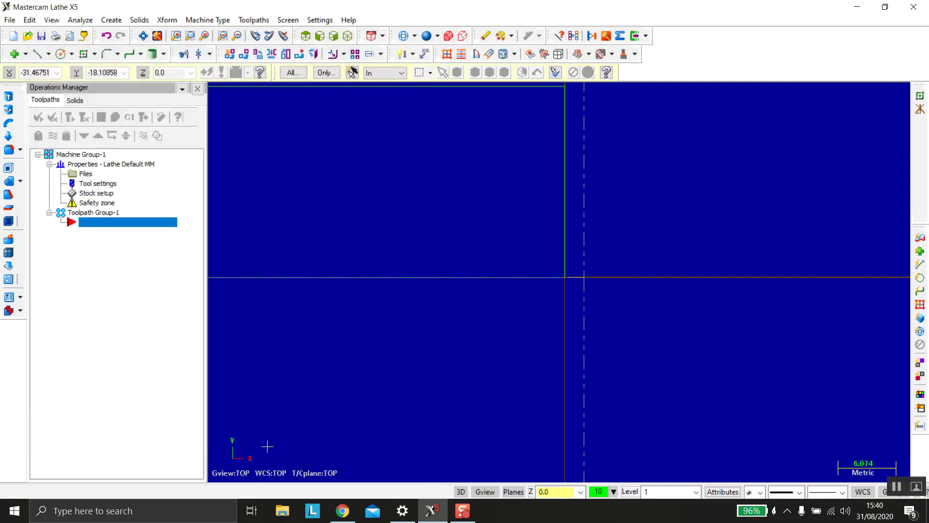
# Zoom out to view the whole part and stock.
pyautogui.scroll(-2, 394, 199)
pyautogui.scroll(-2, 290, 129)
pyautogui.scroll(-2, 290, 124)
pyautogui.scroll(-2, 254, 117)
pyautogui.scroll(2, 231, 127)
pyautogui.scroll(-1, 223, 128)
pyautogui.scroll(-2, 220, 128)
pyautogui.scroll(-1, 220, 127)
pyautogui.scroll(-2, 217, 124)
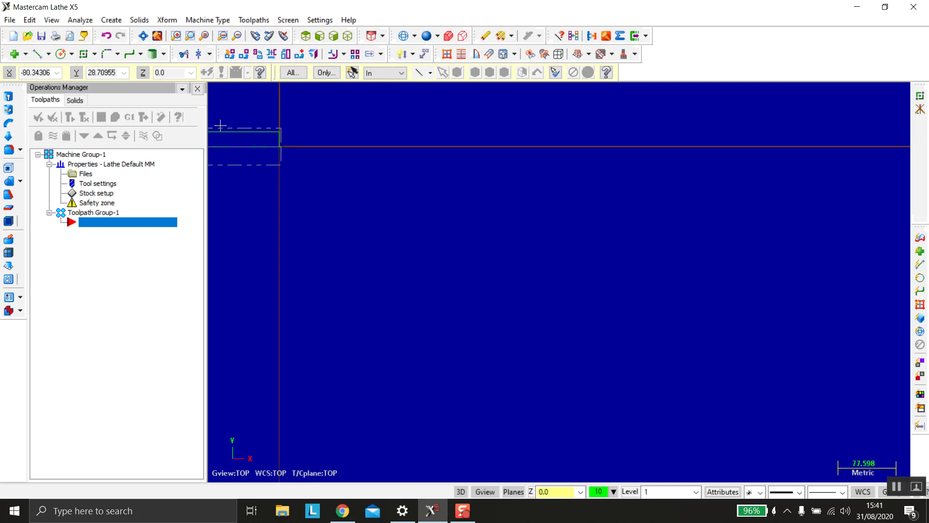
pyautogui.scroll(-1, 513, 161)
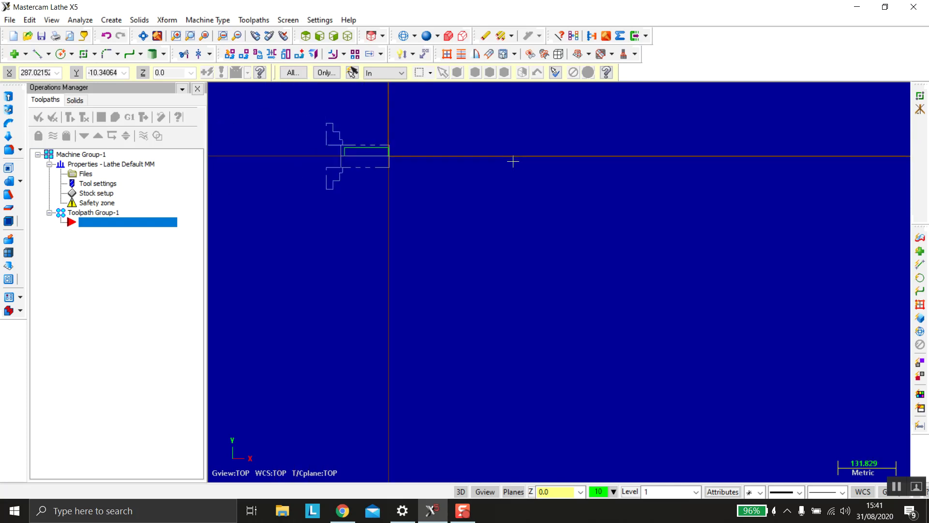
# Start a Lathe Face toolpath with the NC file name 'f'.
pyautogui.click(250, 21)
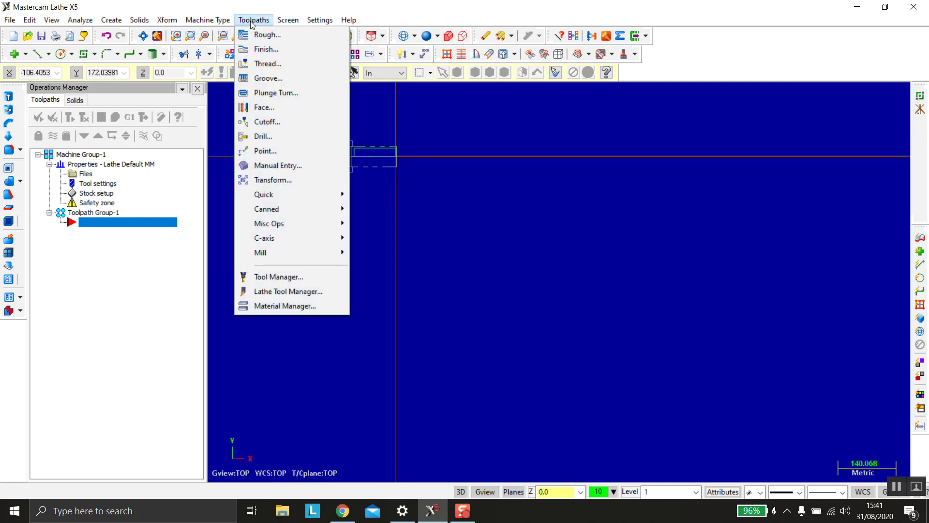
pyautogui.click(254, 22)
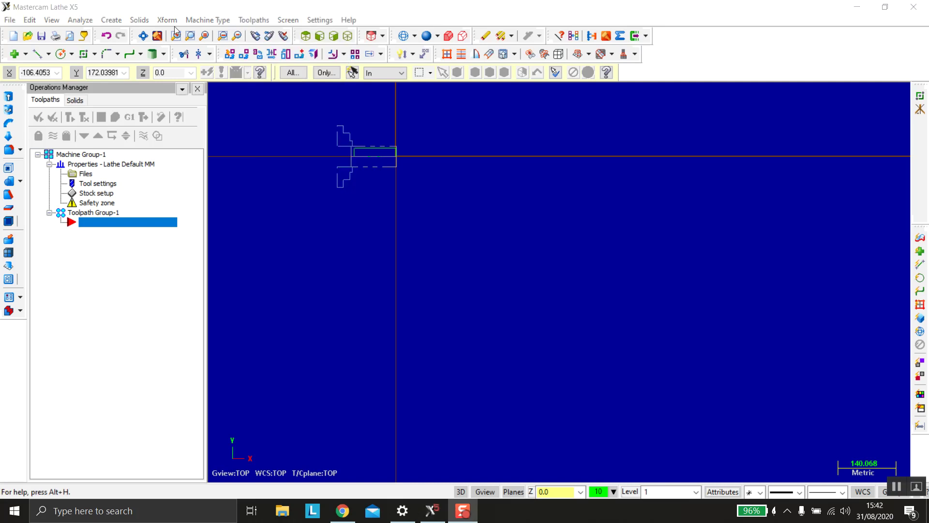
pyautogui.click(252, 20)
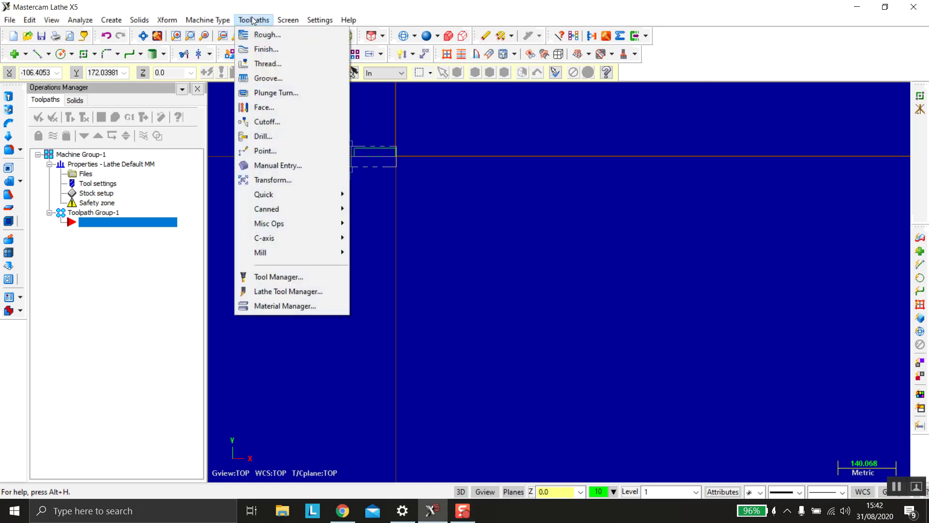
pyautogui.click(270, 104)
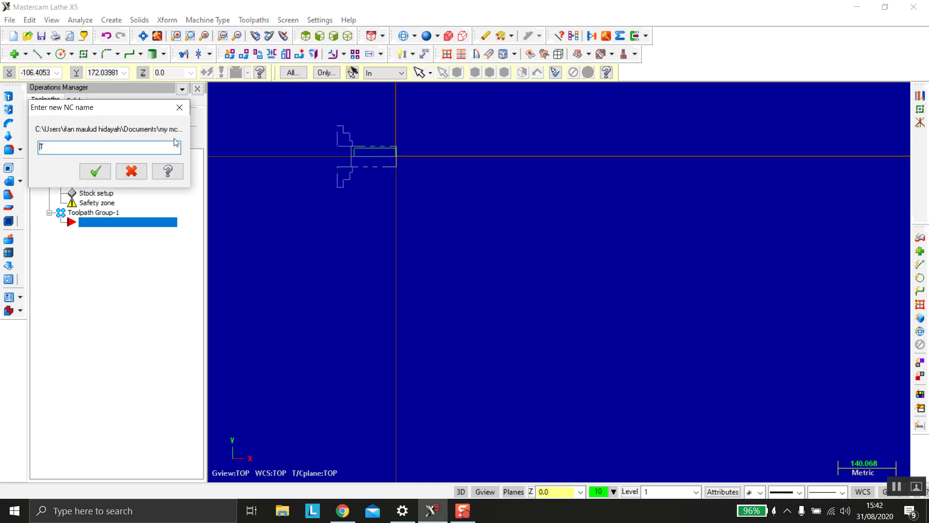
pyautogui.press('BackSpace')
pyautogui.write('f')
pyautogui.click(93, 172)
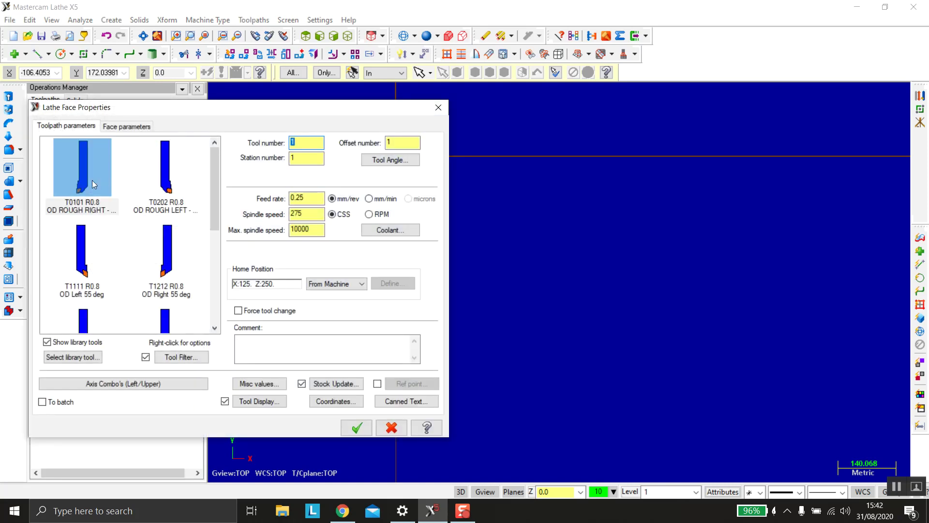
# Check tool T0101 and set the face spindle speed to 800 RPM.
pyautogui.rightClick(92, 182)
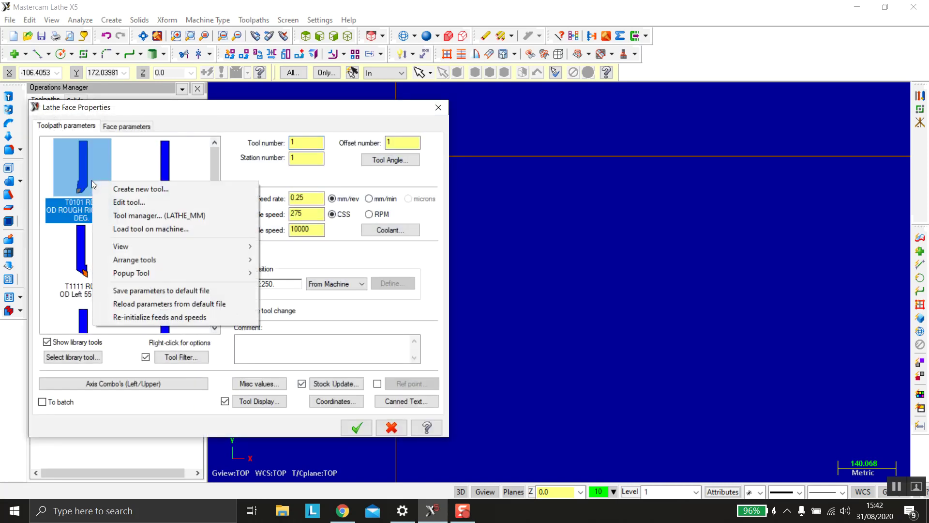
pyautogui.click(118, 204)
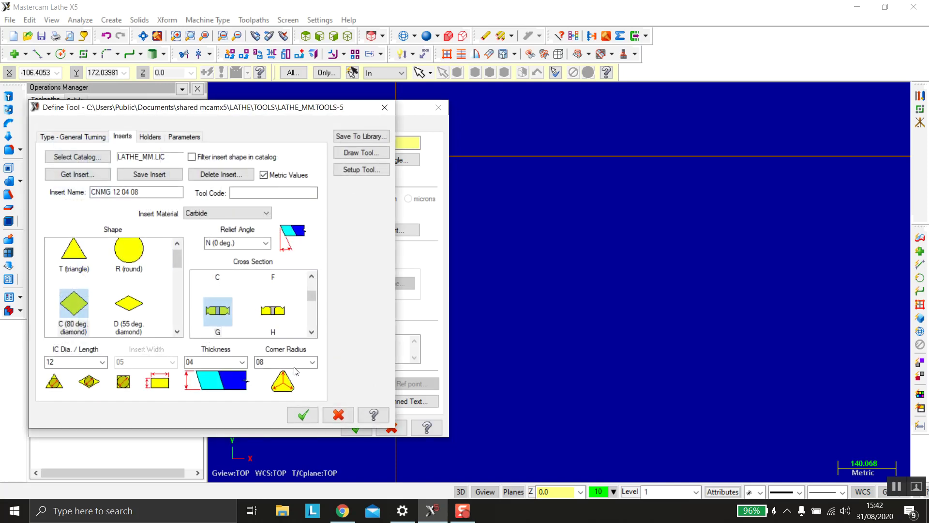
pyautogui.click(298, 414)
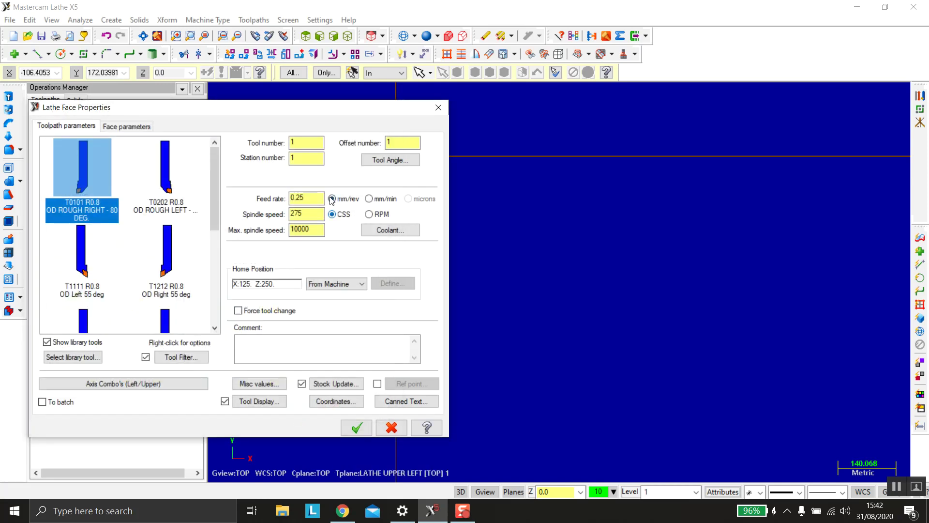
pyautogui.click(368, 214)
pyautogui.doubleClick(296, 214)
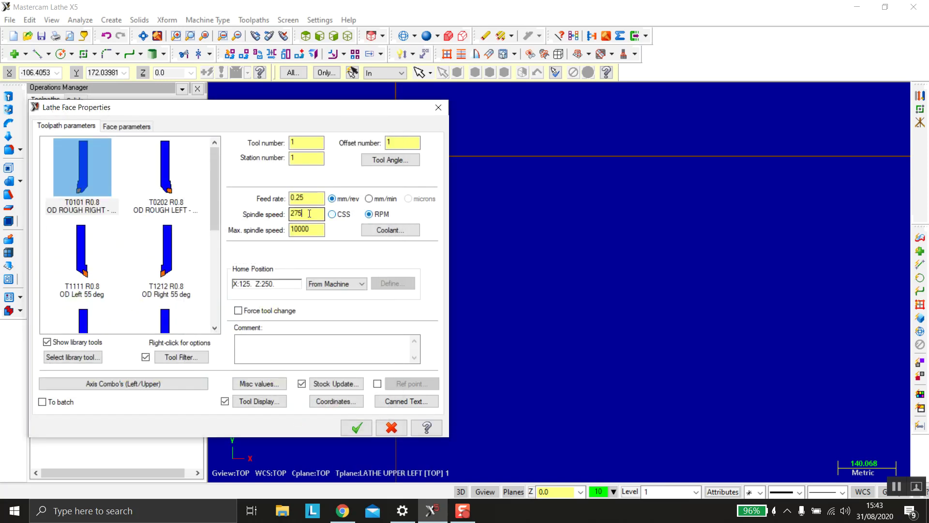
pyautogui.write('80')
# Turn flood coolant on for the face toolpath.
pyautogui.click(404, 231)
pyautogui.click(157, 128)
pyautogui.click(143, 144)
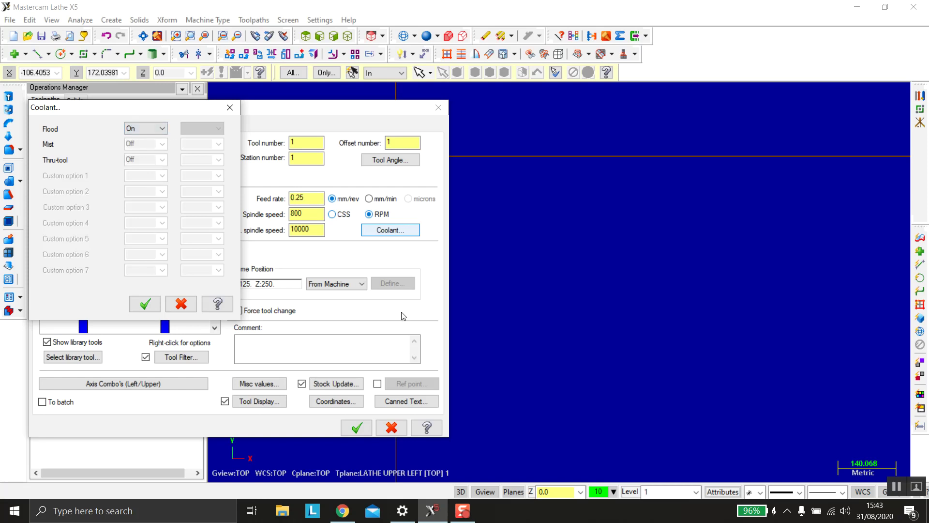
pyautogui.click(143, 304)
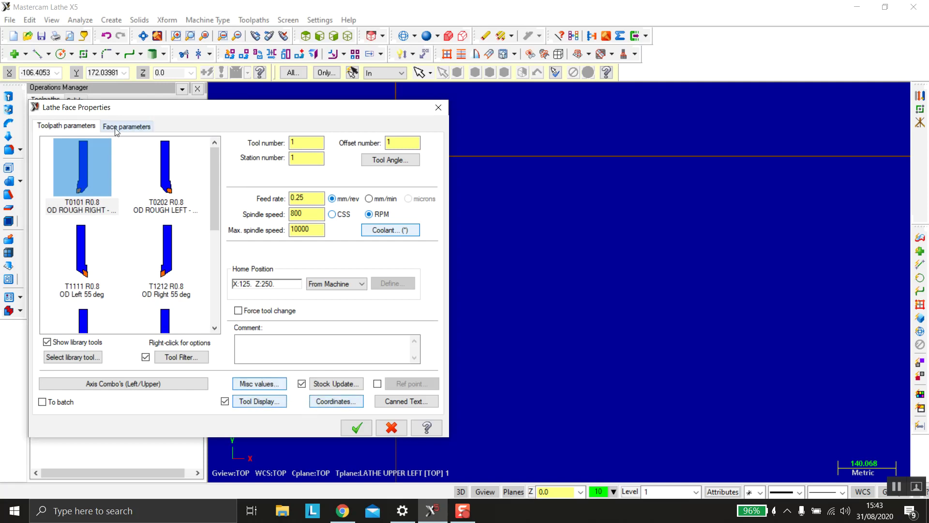
# Enable rough stepover 0.15, set finish stepover 0.1, and generate the face toolpath.
pyautogui.click(128, 130)
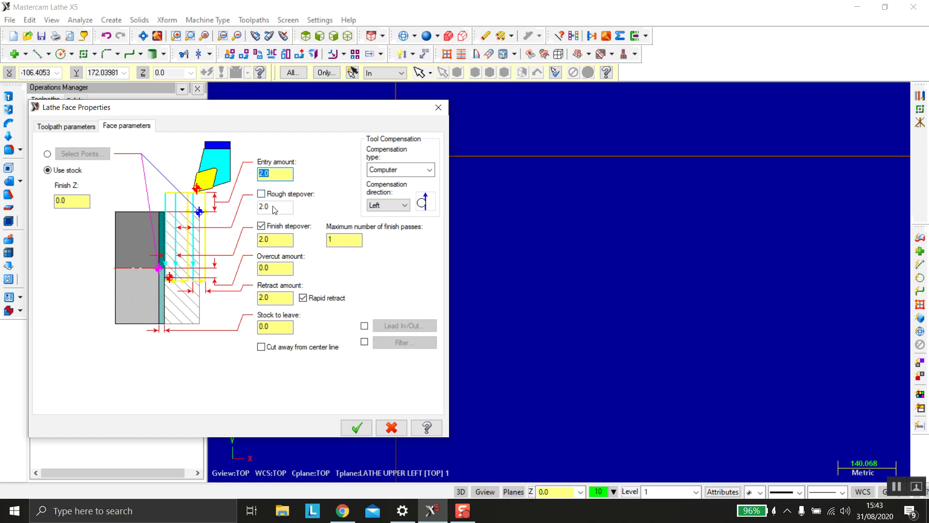
pyautogui.click(262, 193)
pyautogui.moveTo(272, 206); pyautogui.dragTo(249, 208)
pyautogui.write('0.15')
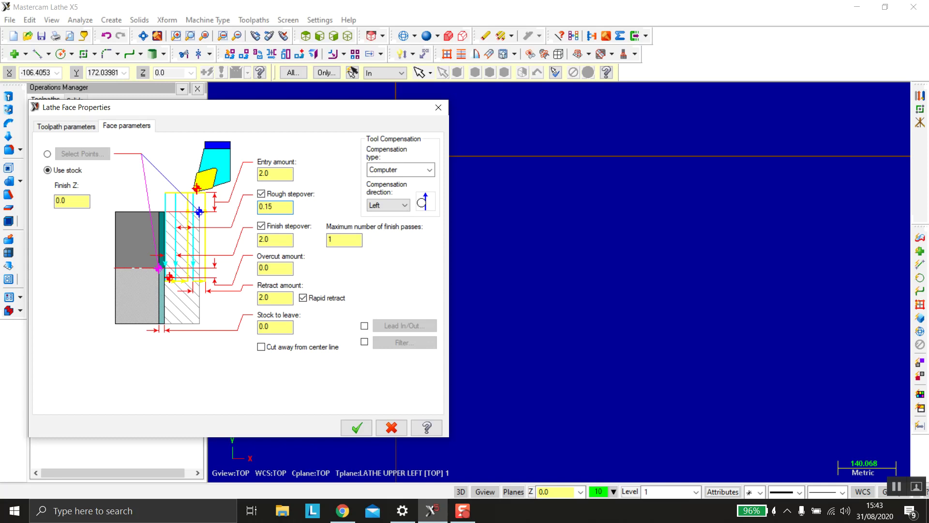
pyautogui.moveTo(276, 239); pyautogui.dragTo(237, 239)
pyautogui.write('0.')
pyautogui.write('1')
pyautogui.click(354, 427)
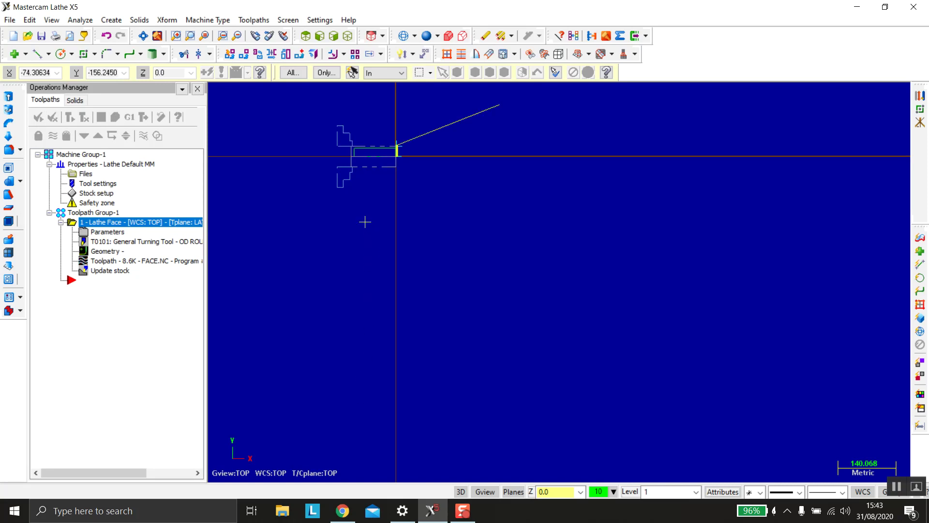
# Start a Lathe Rough toolpath chained from the upper line to the vertical line.
pyautogui.click(253, 20)
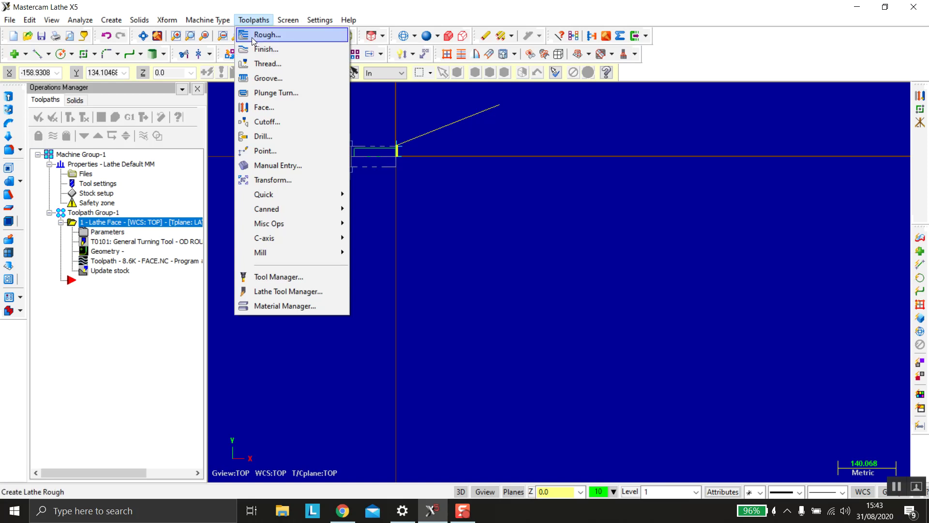
pyautogui.click(252, 37)
pyautogui.scroll(1, 385, 145)
pyautogui.scroll(1, 385, 146)
pyautogui.scroll(1, 385, 146)
pyautogui.scroll(1, 385, 145)
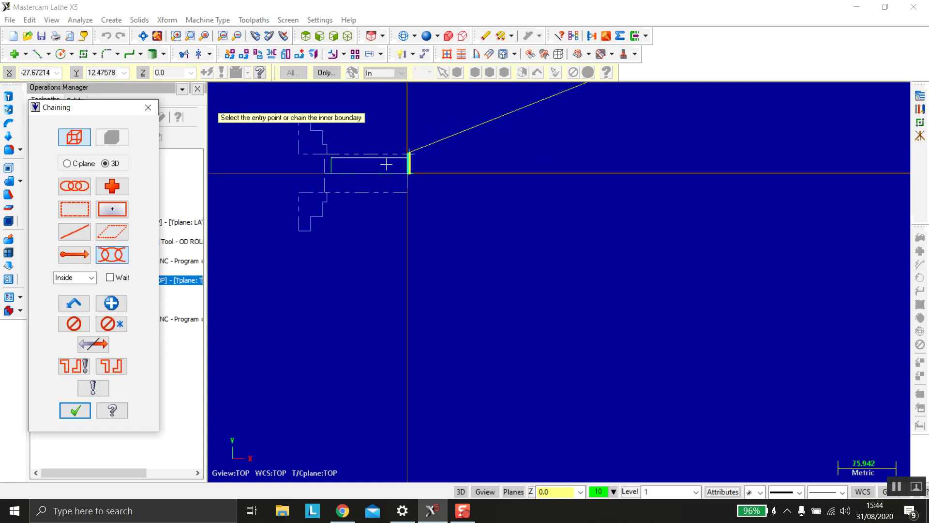
pyautogui.click(350, 158)
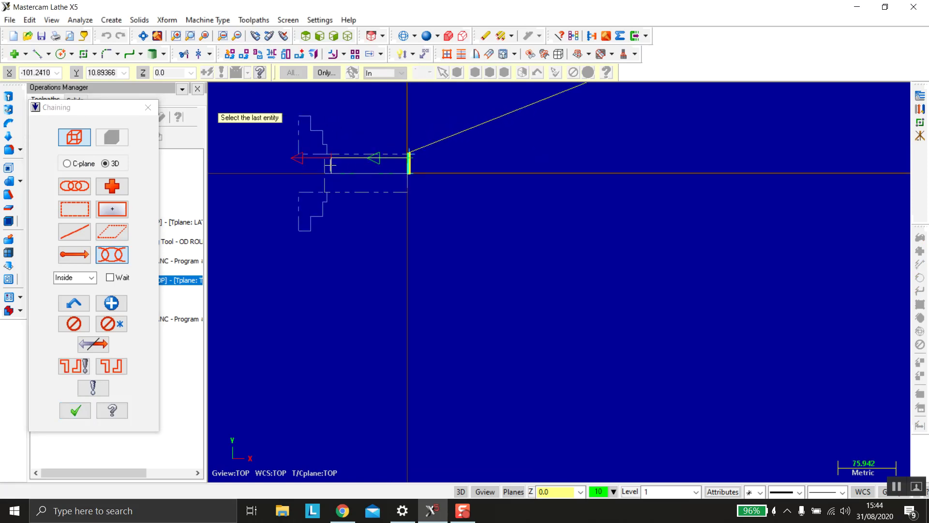
pyautogui.click(329, 168)
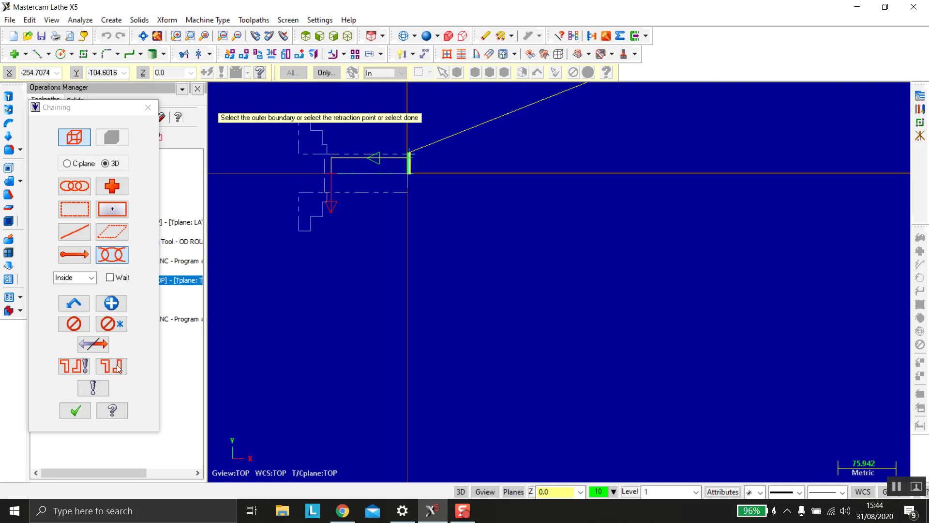
pyautogui.click(75, 410)
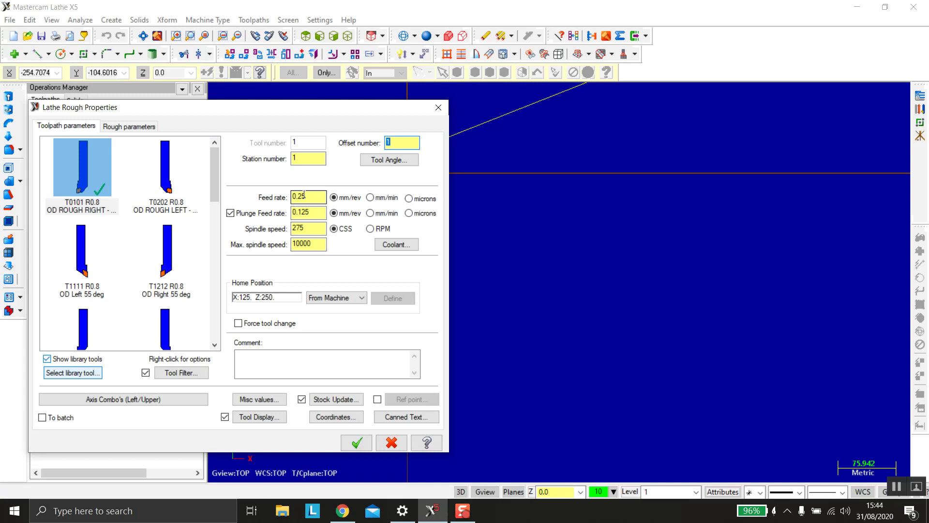
# Disable the separate plunge feed rate and set the rough spindle speed to 600 RPM.
pyautogui.click(304, 194)
pyautogui.click(231, 213)
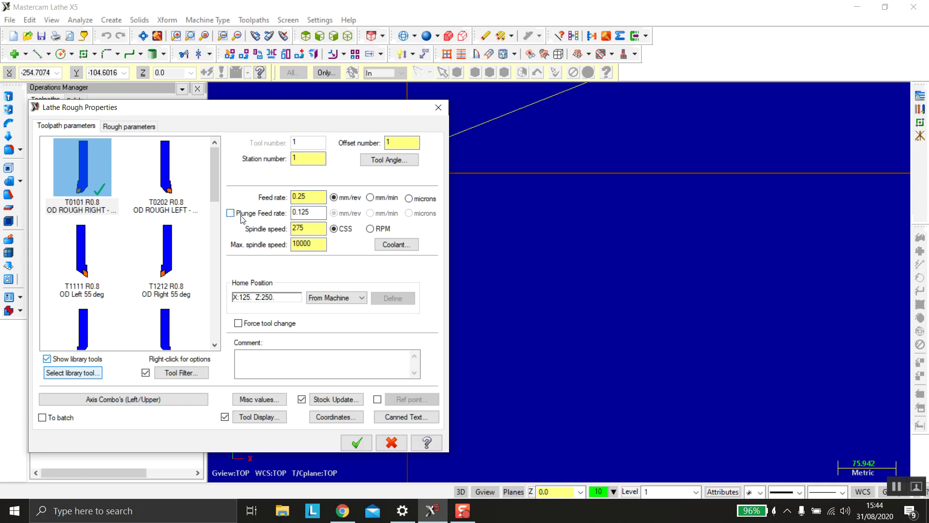
pyautogui.doubleClick(292, 228)
pyautogui.write('600')
pyautogui.click(370, 228)
# Turn flood coolant on for the rough operation.
pyautogui.click(385, 244)
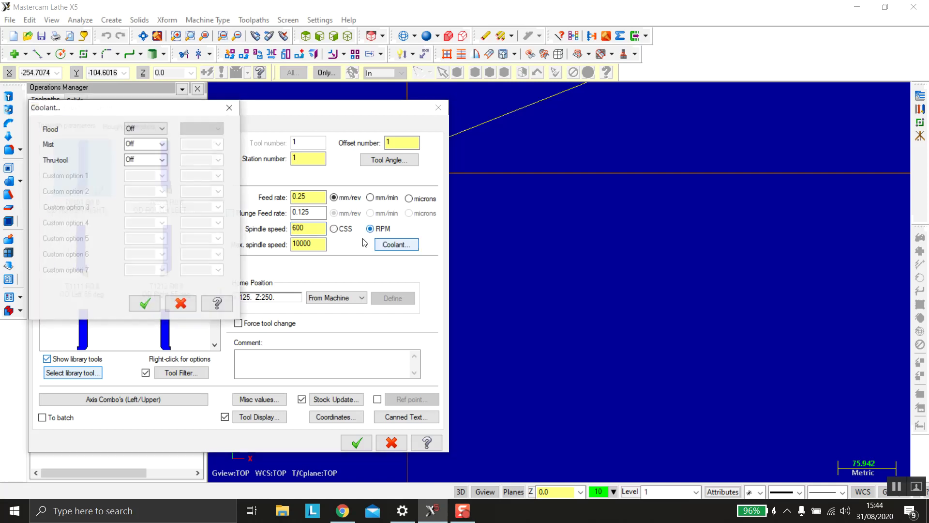
pyautogui.click(162, 128)
pyautogui.click(161, 145)
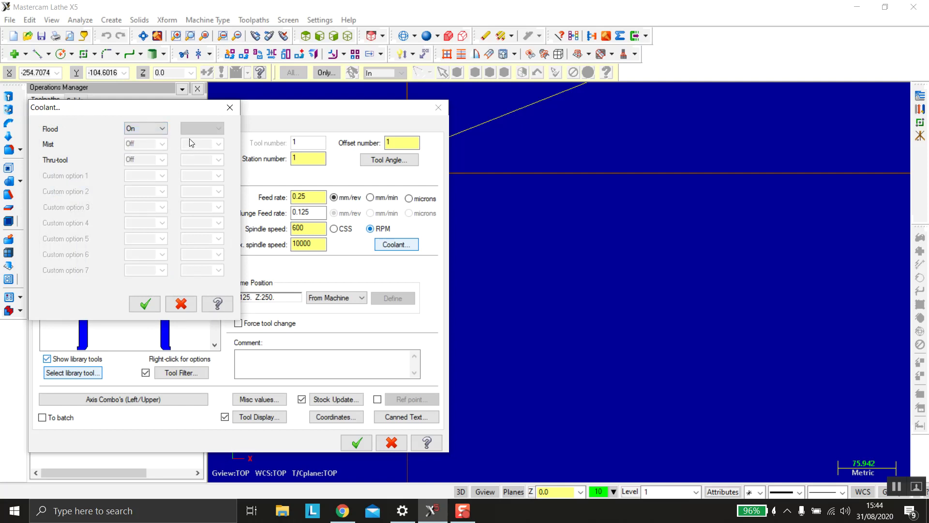
pyautogui.click(152, 297)
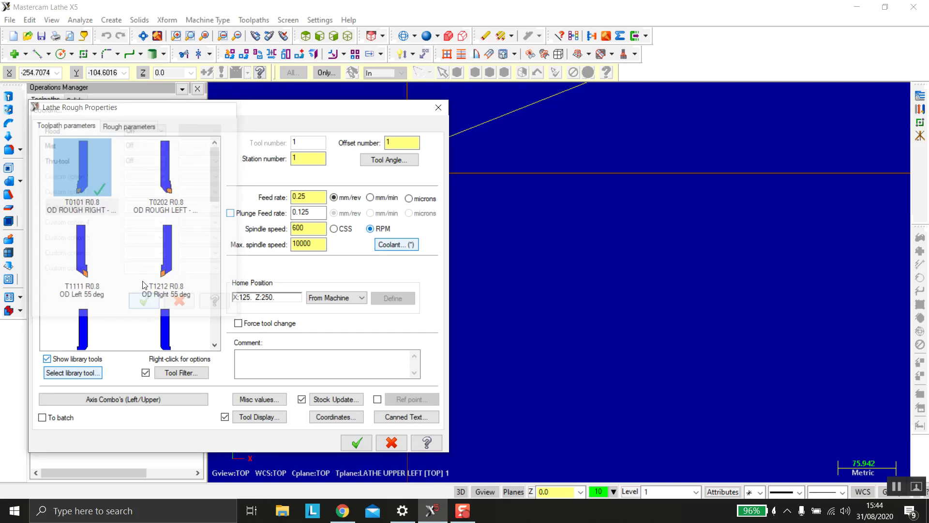
pyautogui.click(124, 126)
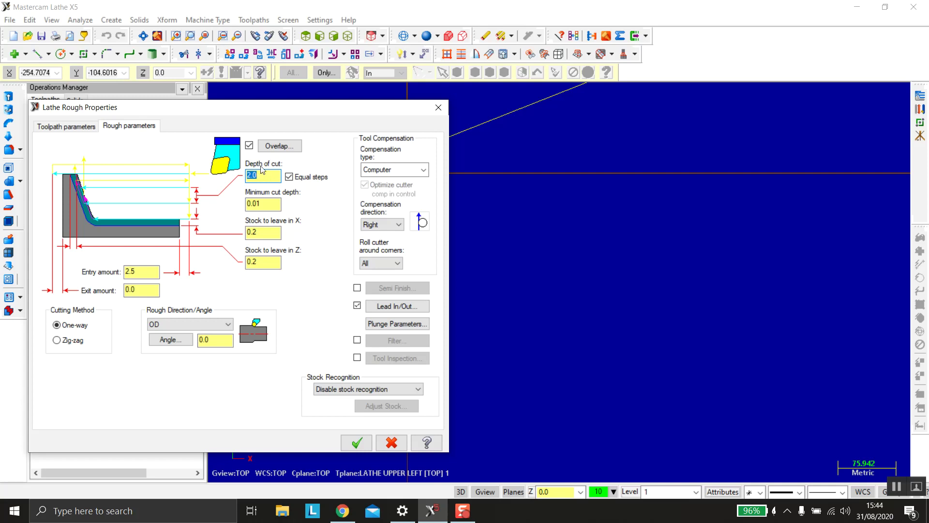
# Set depth of cut 0.15 and minimum cut depth 0.05, then generate the rough toolpath.
pyautogui.click(263, 176)
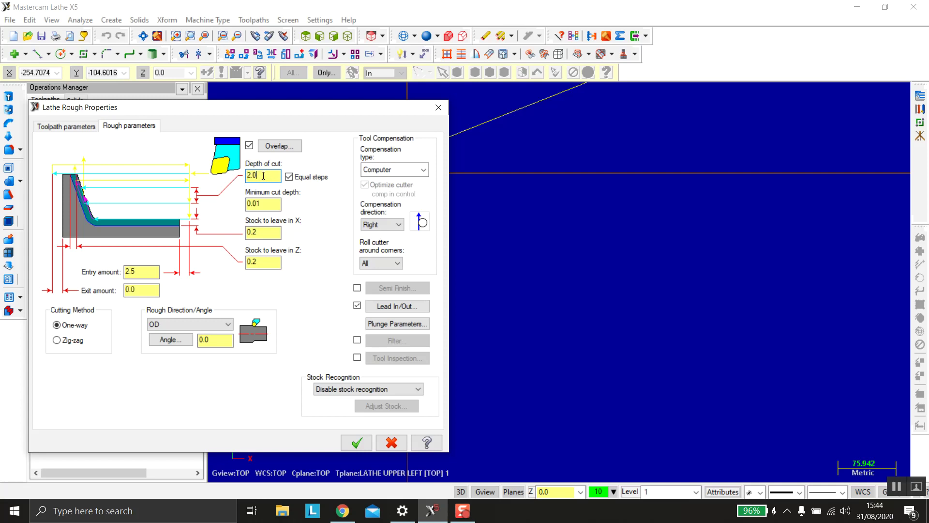
pyautogui.doubleClick(263, 176)
pyautogui.write('0.15')
pyautogui.click(265, 203)
pyautogui.write('0')
pyautogui.click(355, 442)
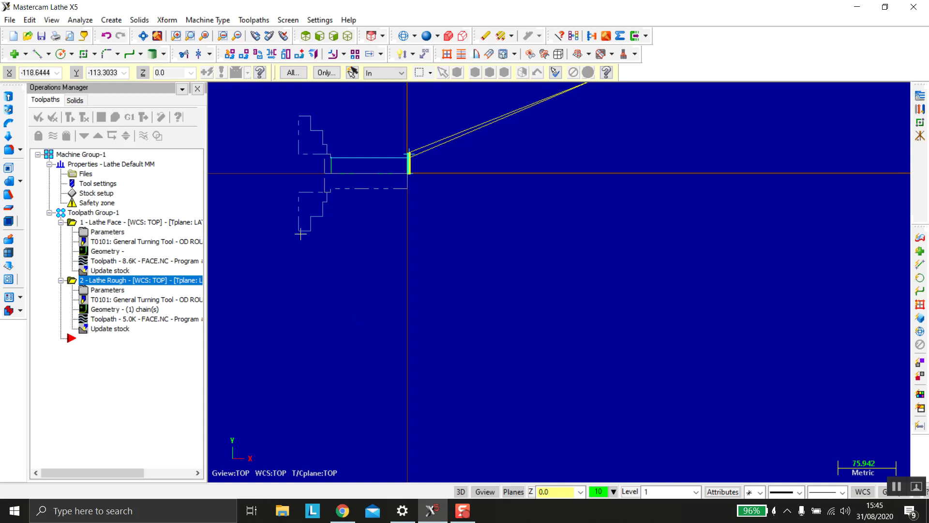
# Start a second rough toolpath and cancel a mistaken chain selection.
pyautogui.click(255, 20)
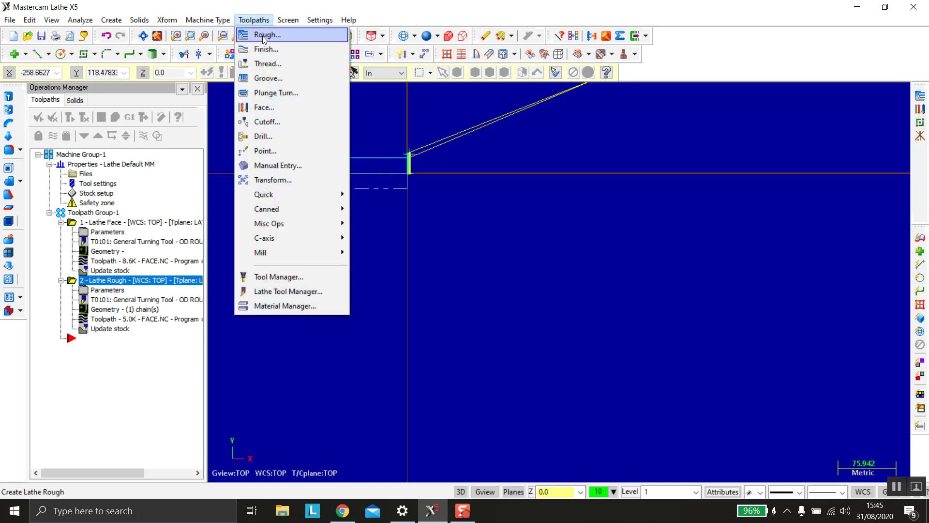
pyautogui.click(263, 38)
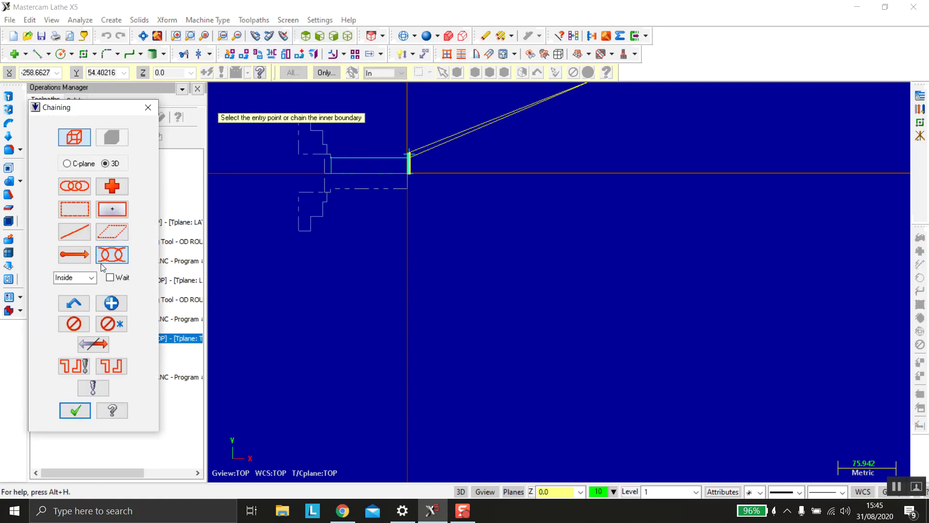
pyautogui.click(366, 157)
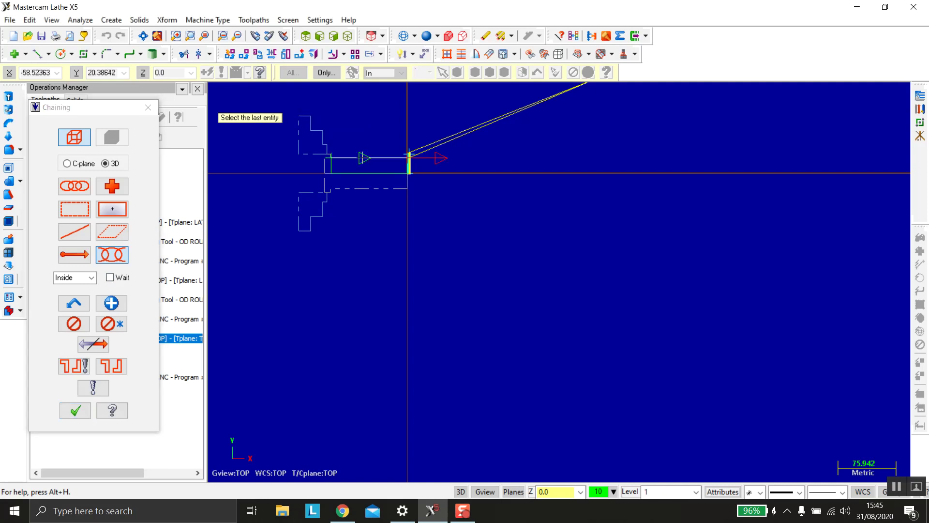
pyautogui.click(362, 157)
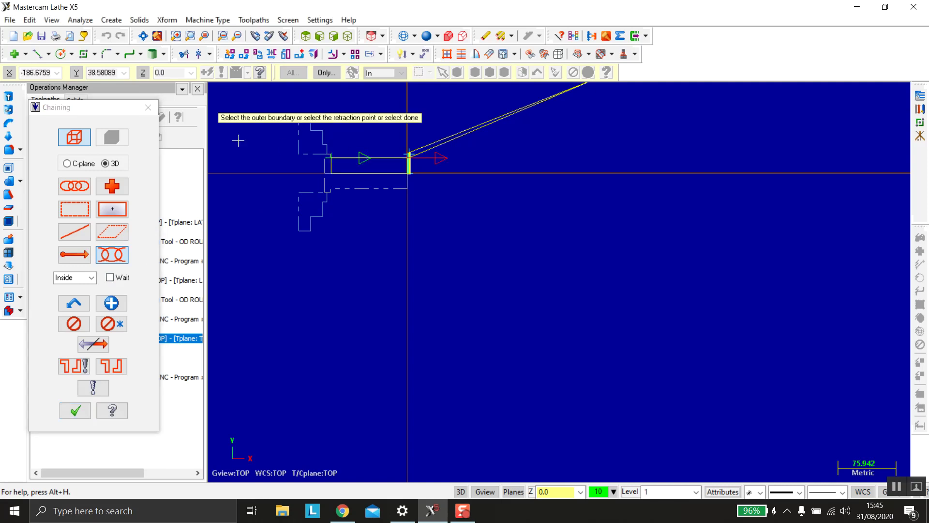
pyautogui.click(148, 107)
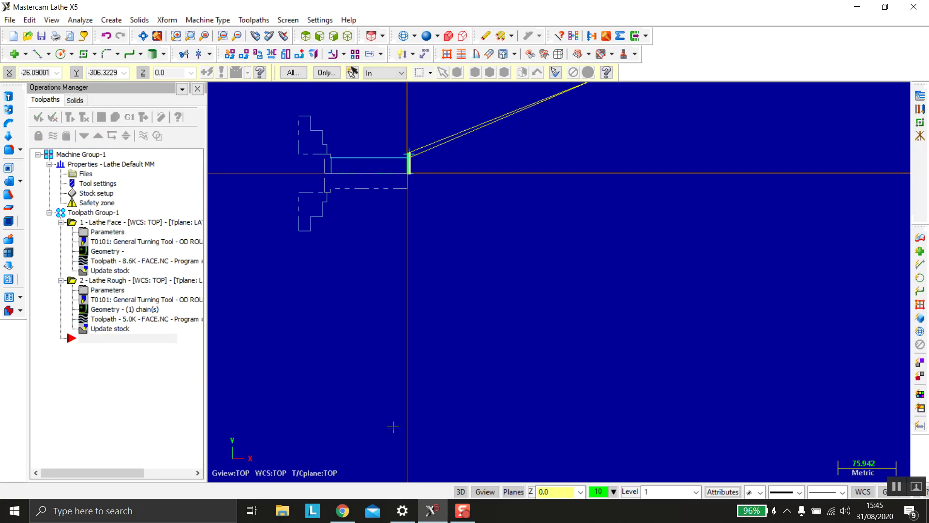
pyautogui.click(457, 516)
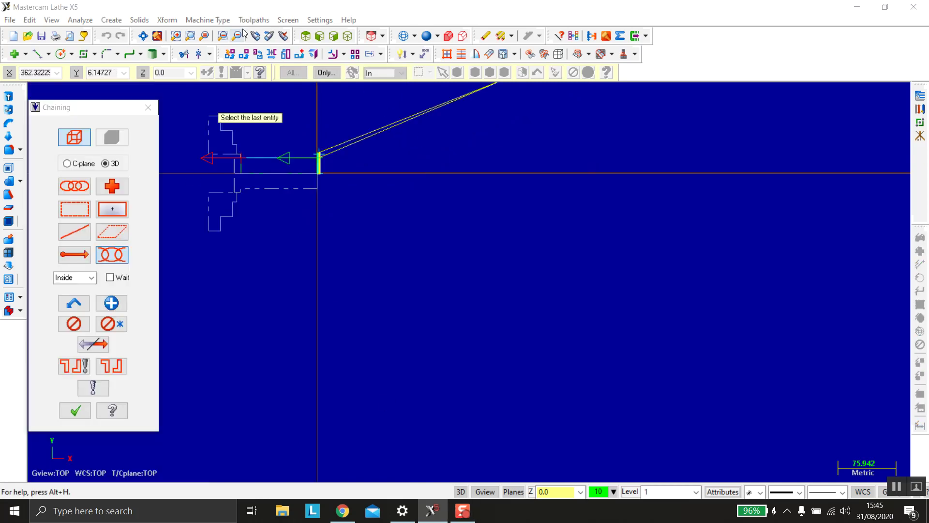
# Chain the upper line to the vertical line for the second rough, then switch to Chrome.
pyautogui.click(251, 20)
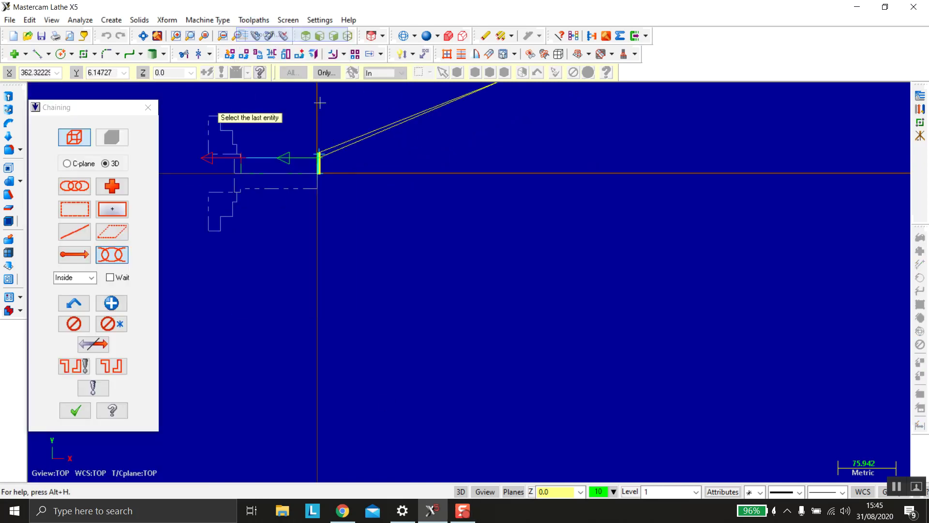
pyautogui.click(241, 183)
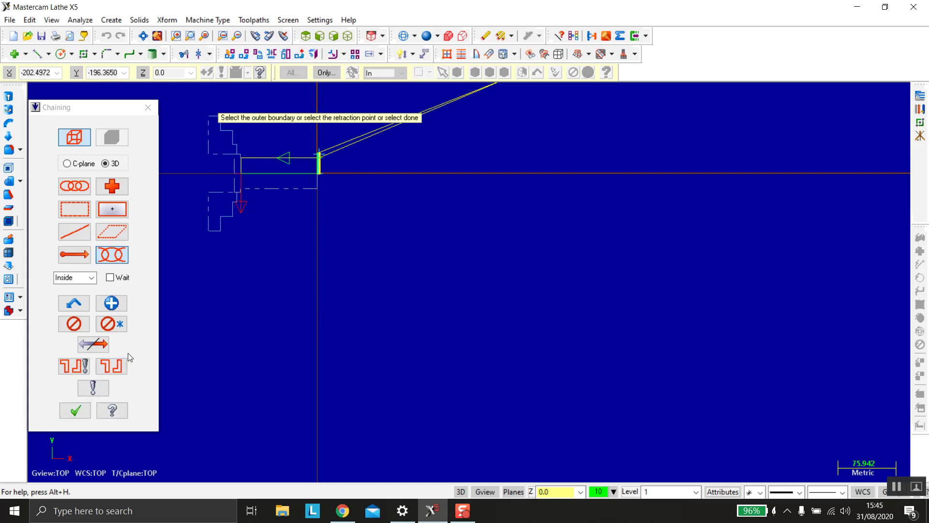
pyautogui.click(78, 412)
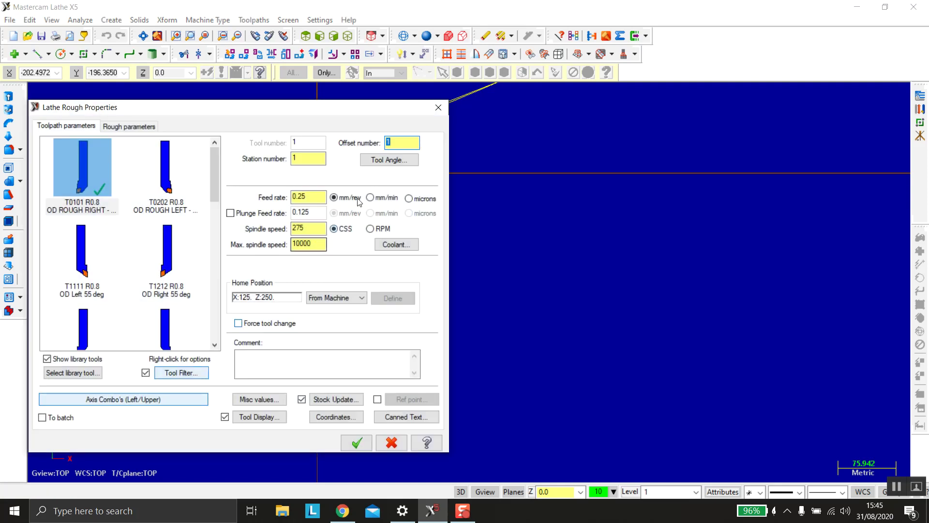
pyautogui.click(307, 197)
pyautogui.click(343, 510)
# Play and pause the tutorial videos in the YouTube tabs.
pyautogui.click(497, 8)
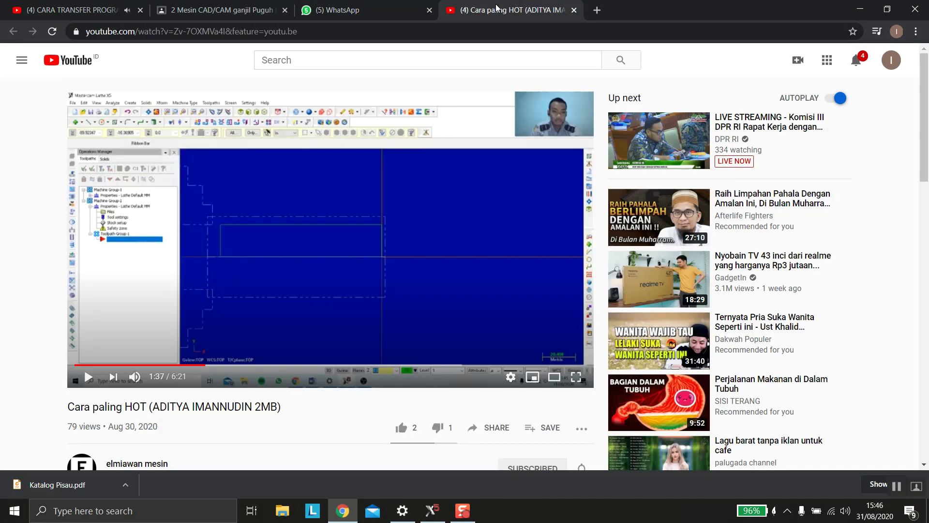
pyautogui.click(408, 221)
pyautogui.click(97, 9)
pyautogui.click(260, 200)
# Check the WhatsApp chat, tutorial video and CAD/CAM class page, then return to Mastercam.
pyautogui.click(380, 7)
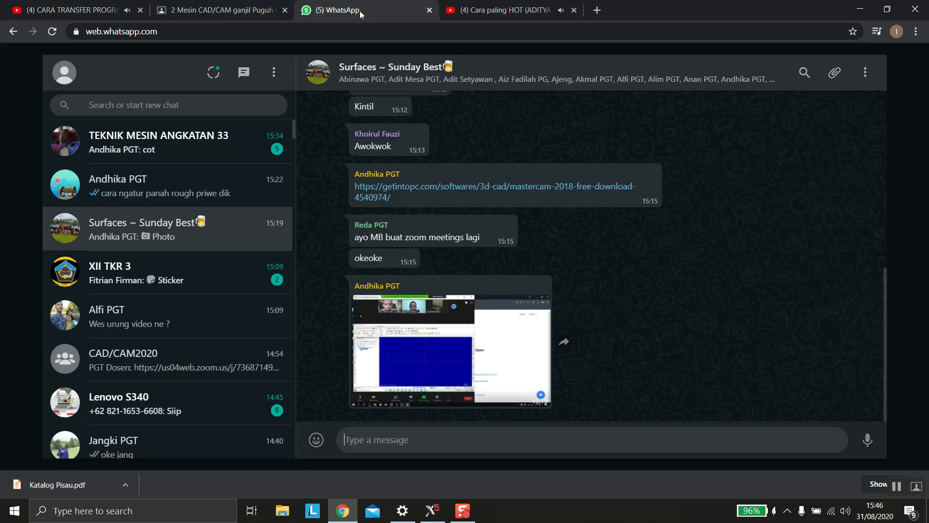
pyautogui.click(499, 9)
pyautogui.click(356, 195)
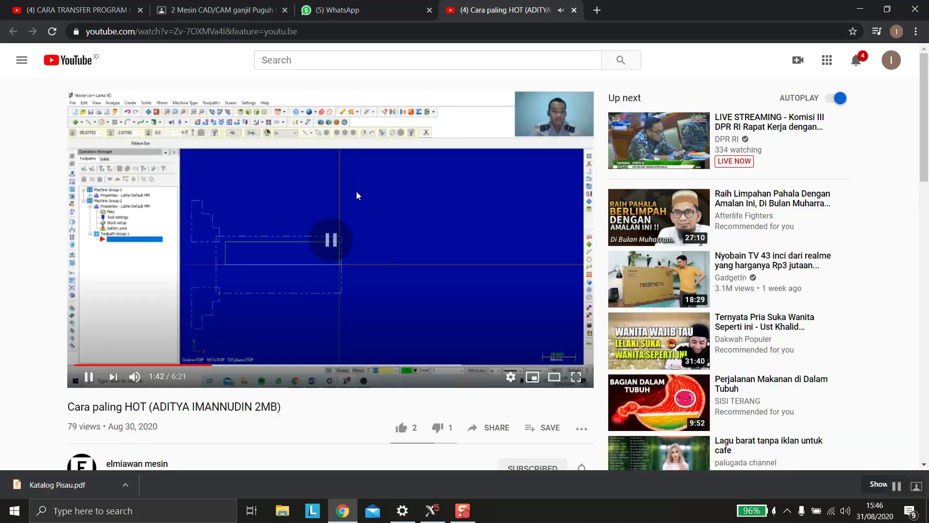
pyautogui.click(222, 9)
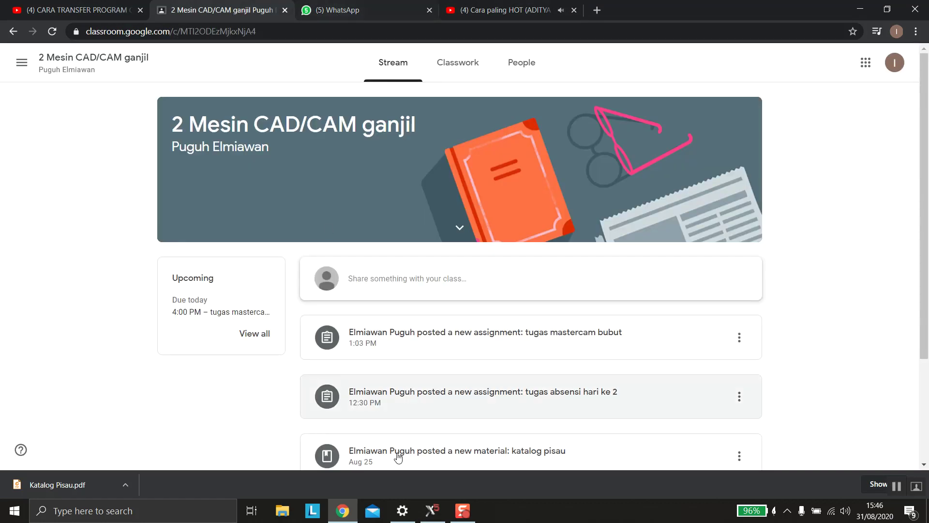
pyautogui.click(438, 517)
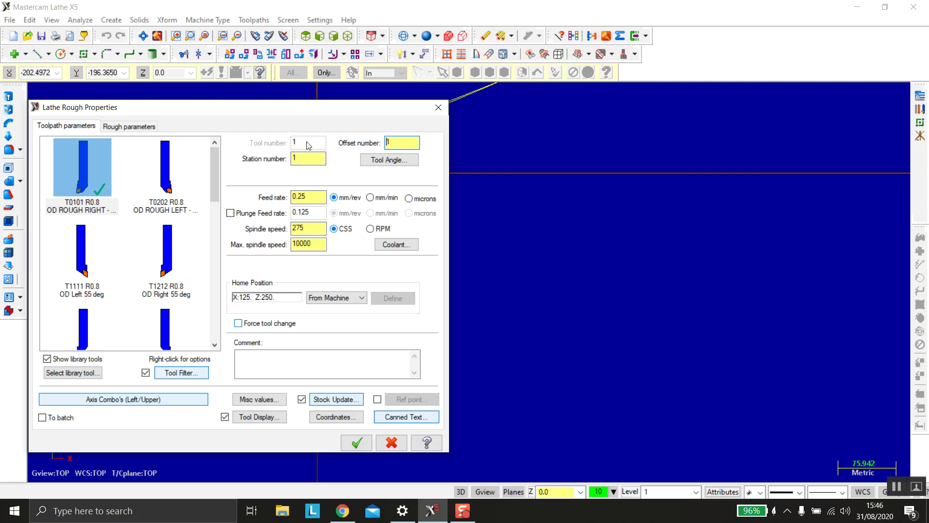
# Choose tool T1212 OD Right 55 deg and set its tool, offset and station numbers to 2.
pyautogui.doubleClick(294, 159)
pyautogui.click(165, 256)
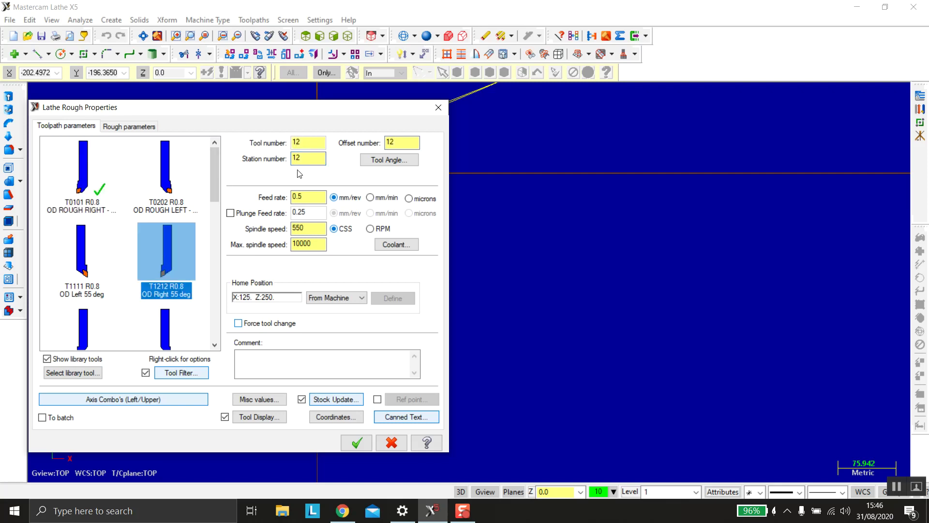
pyautogui.doubleClick(293, 142)
pyautogui.write('2')
pyautogui.doubleClick(378, 140)
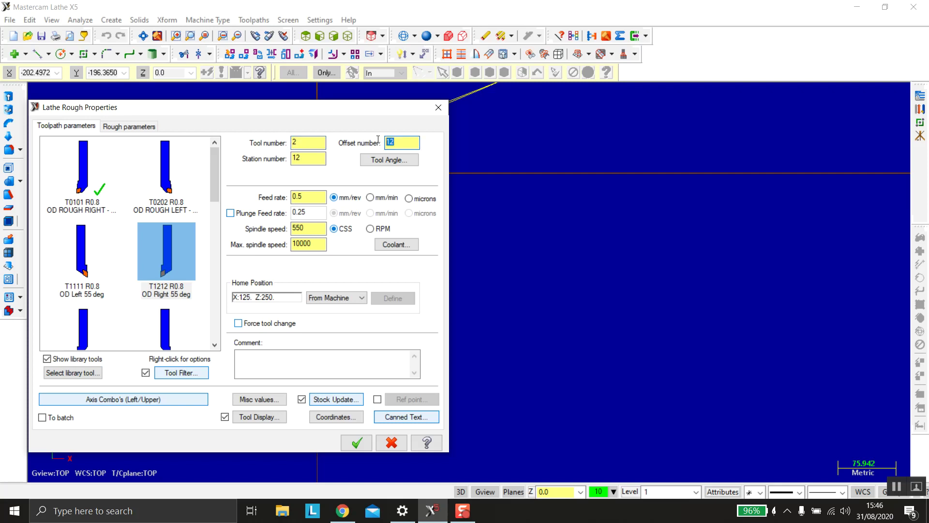
pyautogui.write('2')
pyautogui.doubleClick(319, 157)
pyautogui.write('2')
# Set the feed rate to 0.15 and the spindle speed to 1000 RPM.
pyautogui.click(298, 196)
pyautogui.write('1')
pyautogui.doubleClick(300, 228)
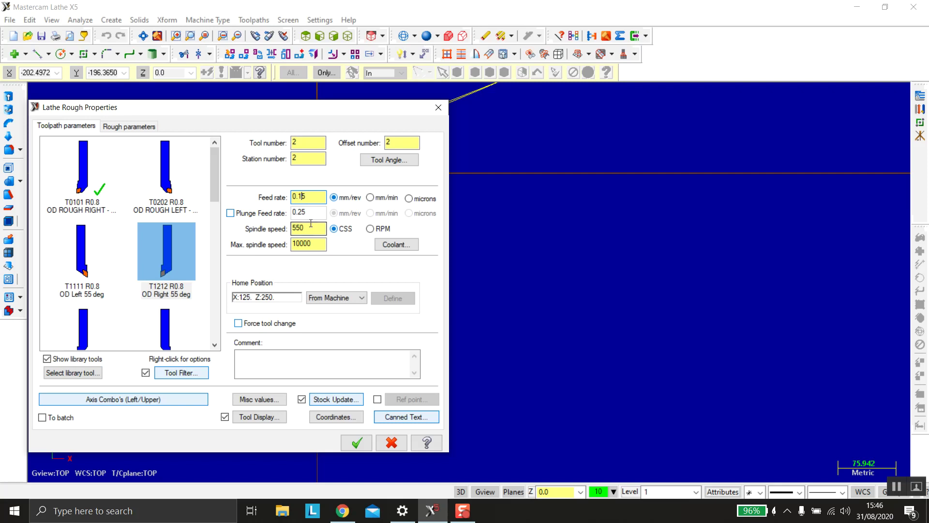
pyautogui.click(369, 229)
pyautogui.write('1000')
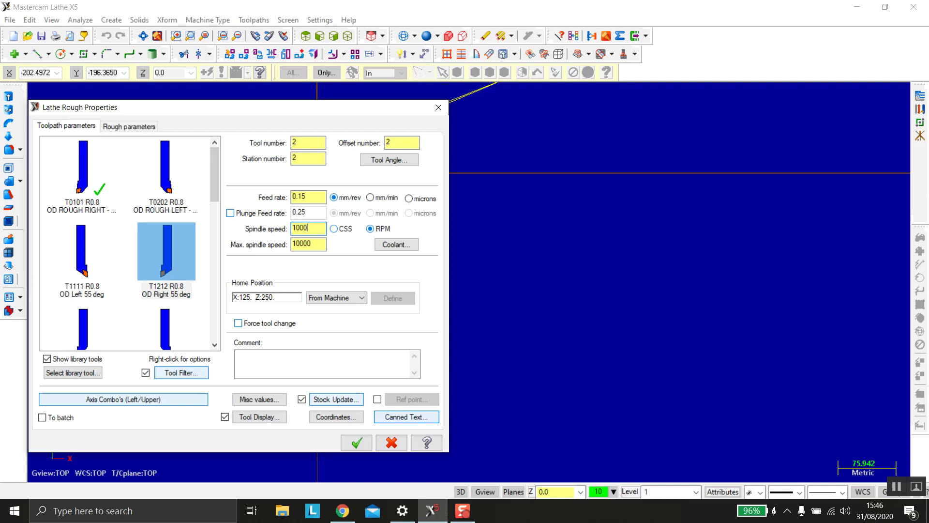
# Turn Flood coolant on and bring up the Rough parameters page.
pyautogui.click(396, 244)
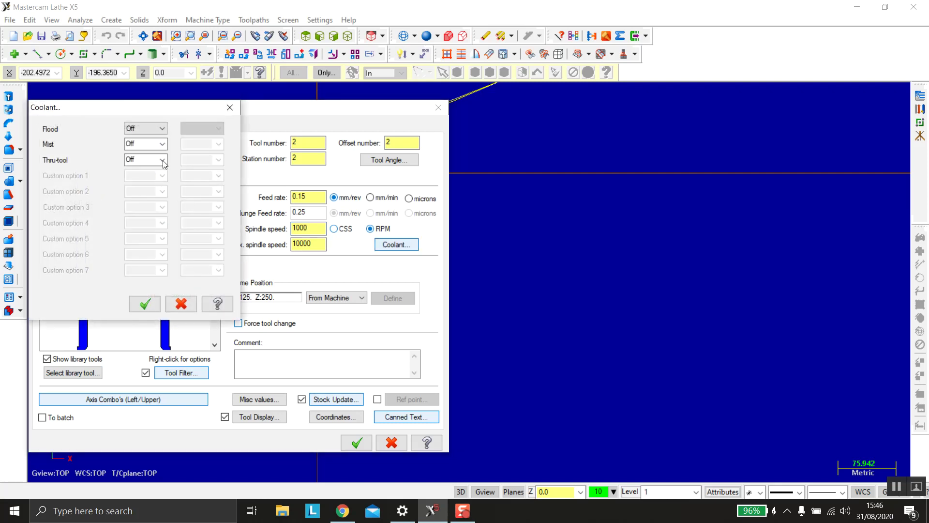
pyautogui.click(160, 131)
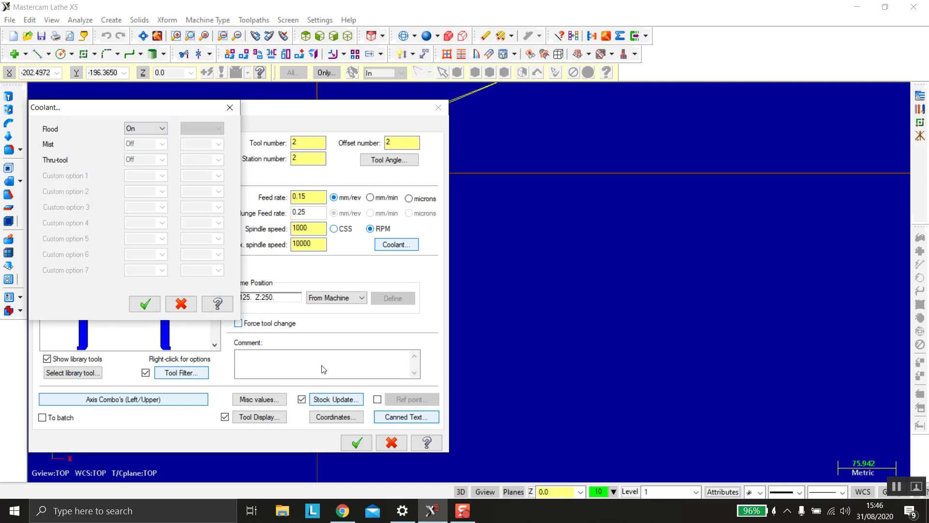
pyautogui.click(144, 304)
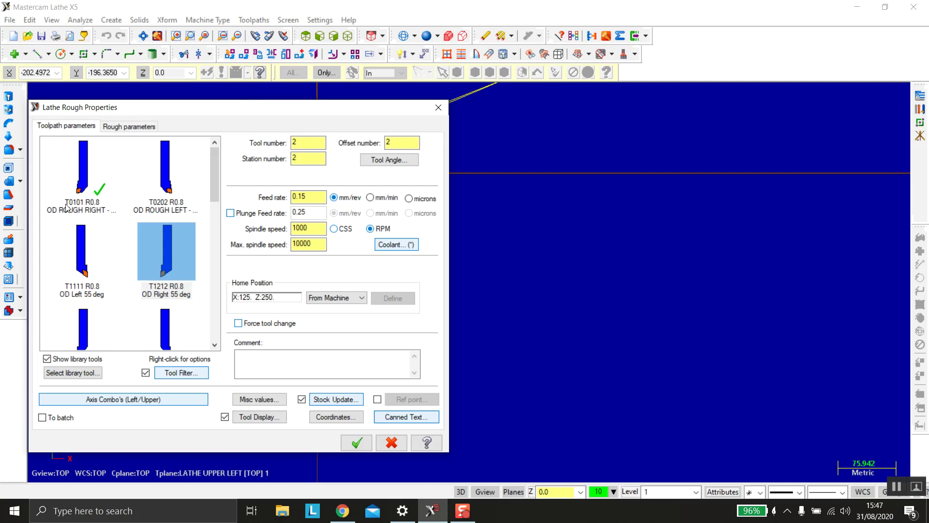
pyautogui.click(119, 130)
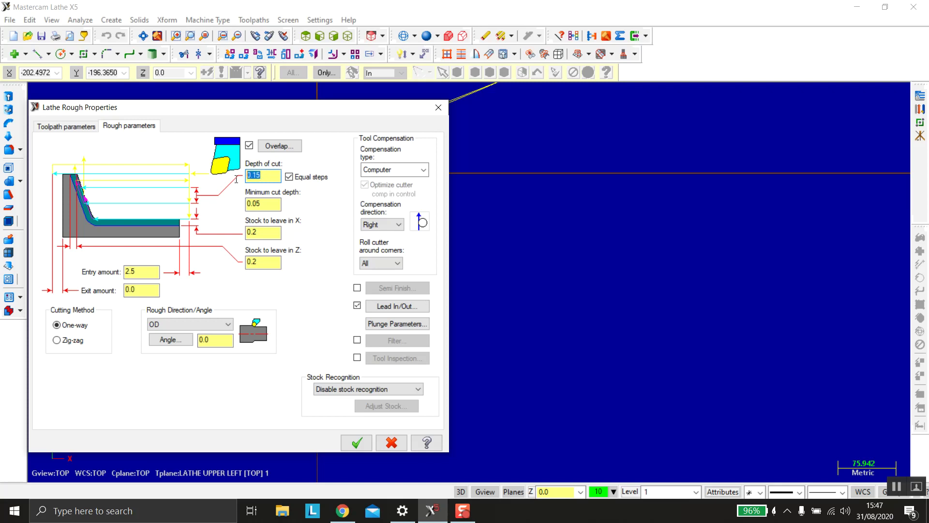
# Set a 2.0 depth of cut, keep 0.2 stock in X and Z with Overlap on, and accept.
pyautogui.write('2')
pyautogui.moveTo(263, 204); pyautogui.dragTo(250, 205)
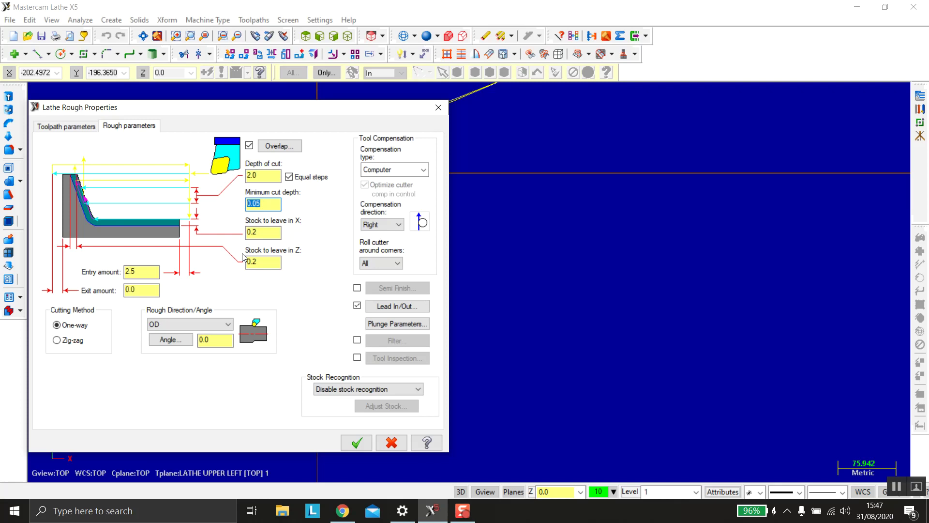
pyautogui.click(260, 262)
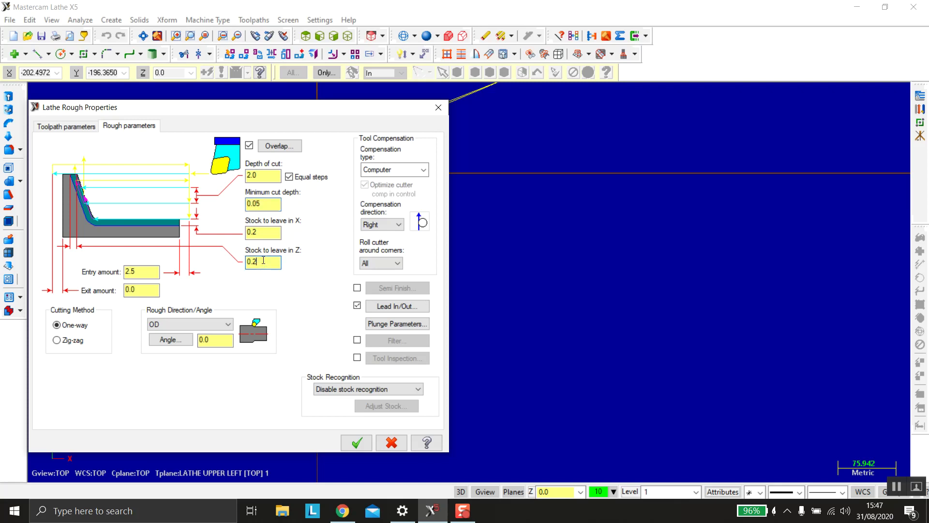
pyautogui.click(267, 228)
pyautogui.click(250, 145)
pyautogui.click(250, 146)
pyautogui.click(356, 442)
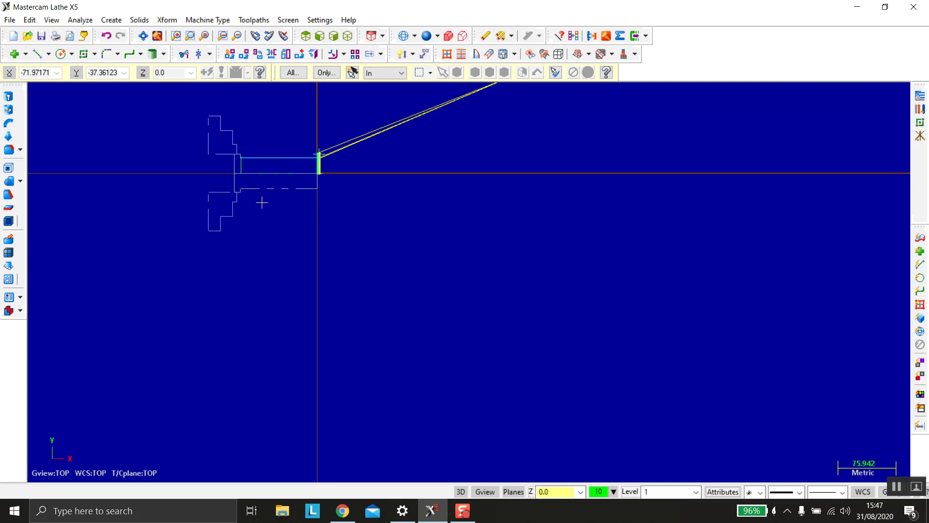
# Select all three operations in the Operations Manager and launch solid Verify.
pyautogui.scroll(1, 187, 156)
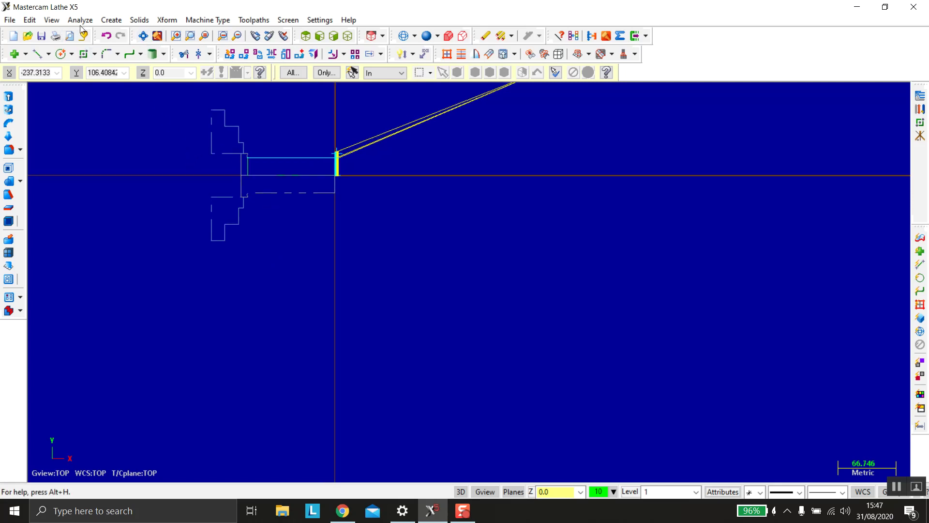
pyautogui.click(50, 20)
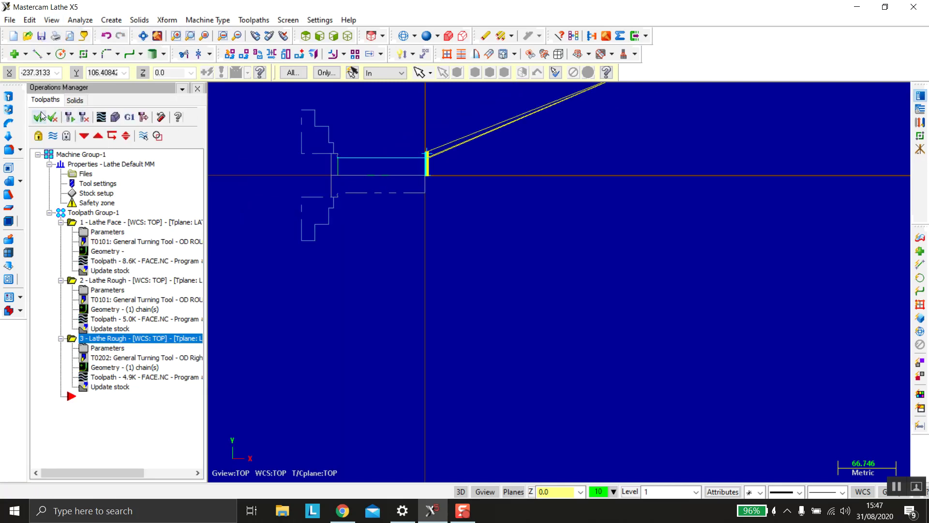
pyautogui.click(59, 120)
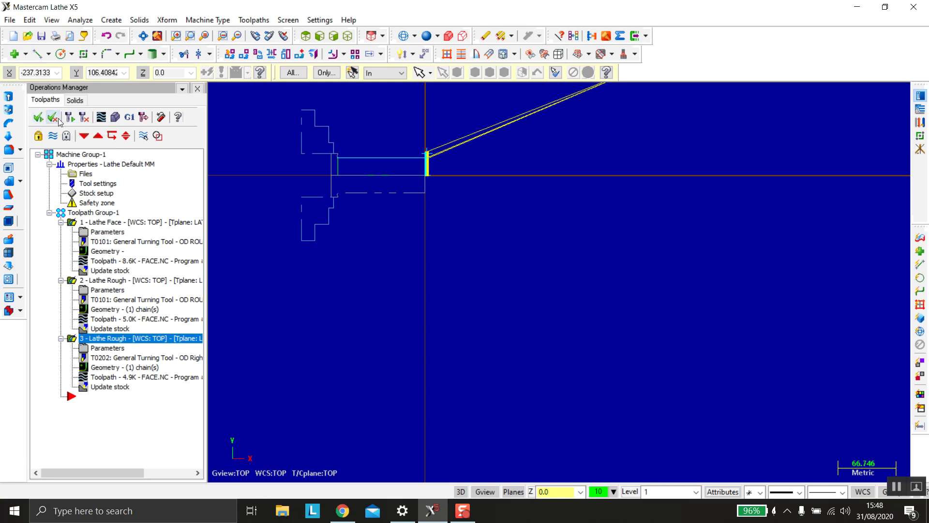
pyautogui.click(115, 117)
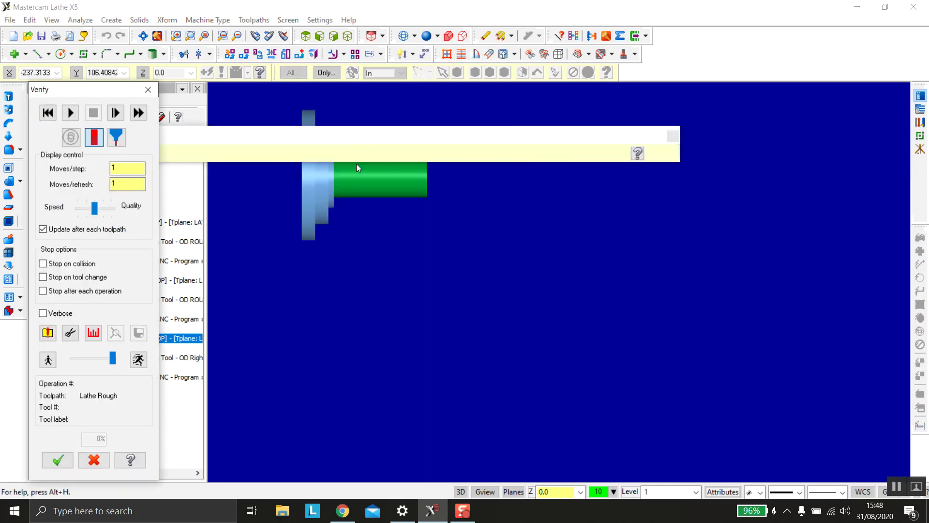
pyautogui.click(671, 137)
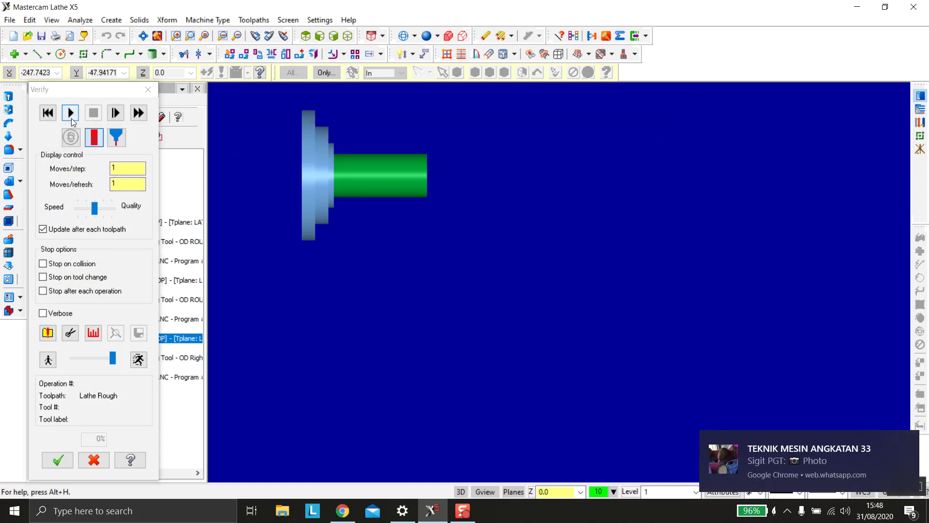
# Run the simulation in isometric view at adjusted speed showing the turned stock, then close it.
pyautogui.moveTo(114, 363); pyautogui.dragTo(98, 361)
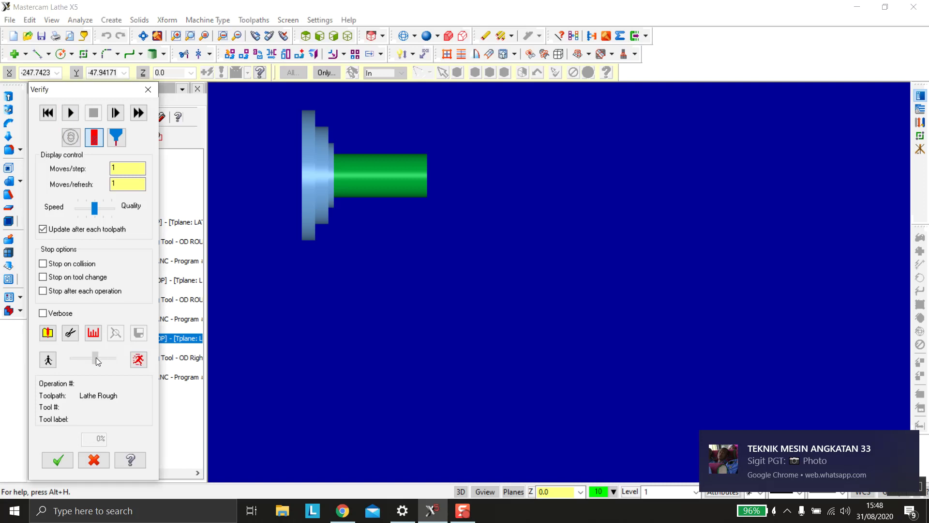
pyautogui.click(70, 113)
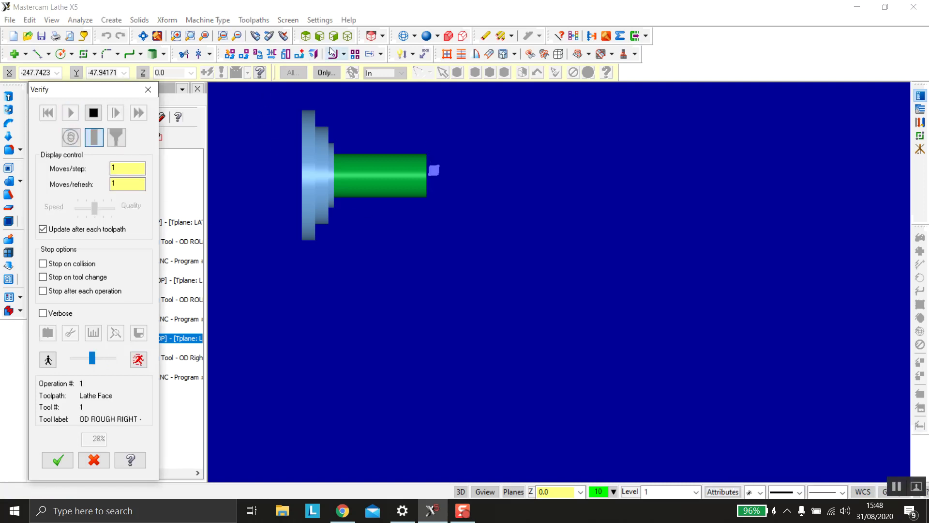
pyautogui.click(348, 36)
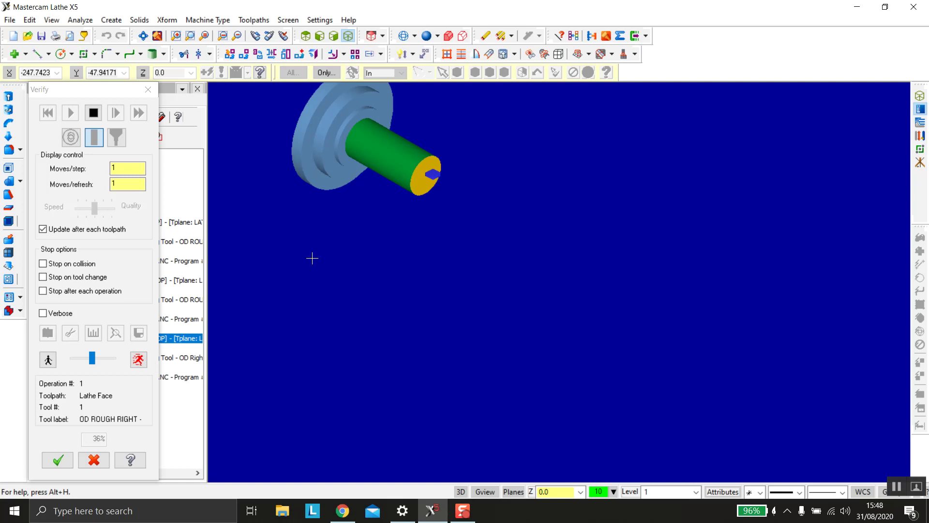
pyautogui.moveTo(94, 358); pyautogui.dragTo(97, 359)
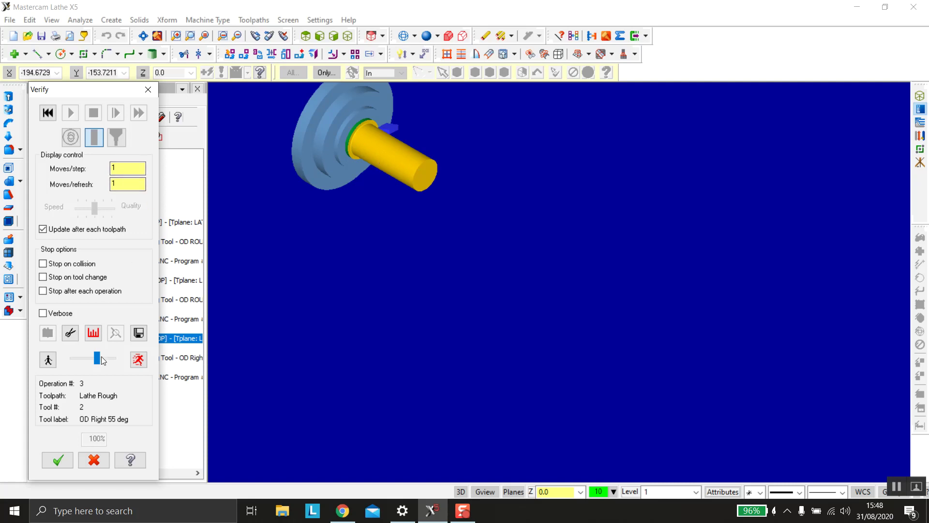
pyautogui.scroll(-1, 363, 165)
pyautogui.scroll(-1, 370, 145)
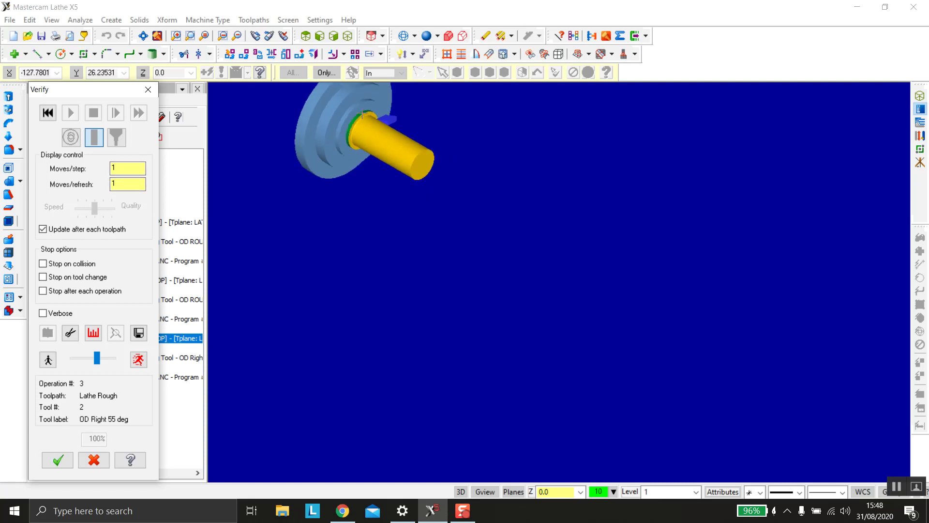
pyautogui.scroll(-1, 378, 130)
pyautogui.scroll(-1, 386, 112)
pyautogui.scroll(-2, 386, 112)
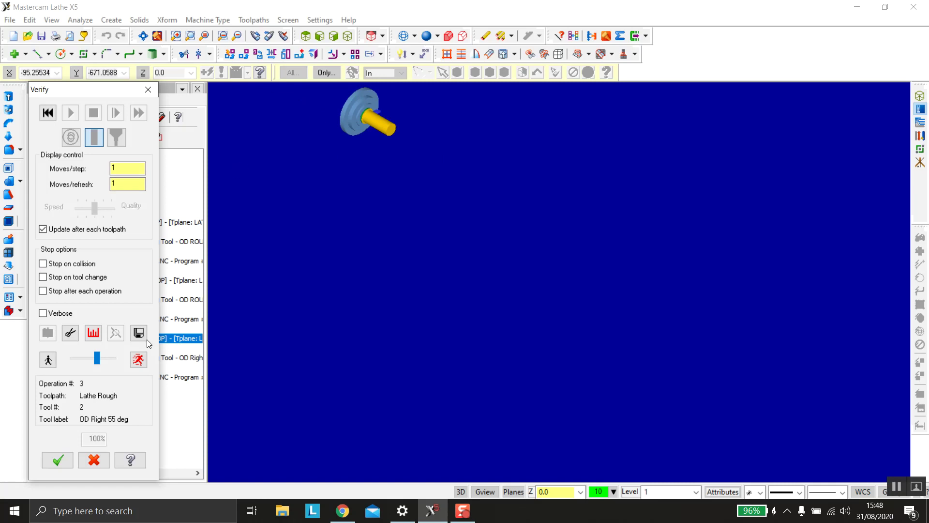
pyautogui.click(59, 461)
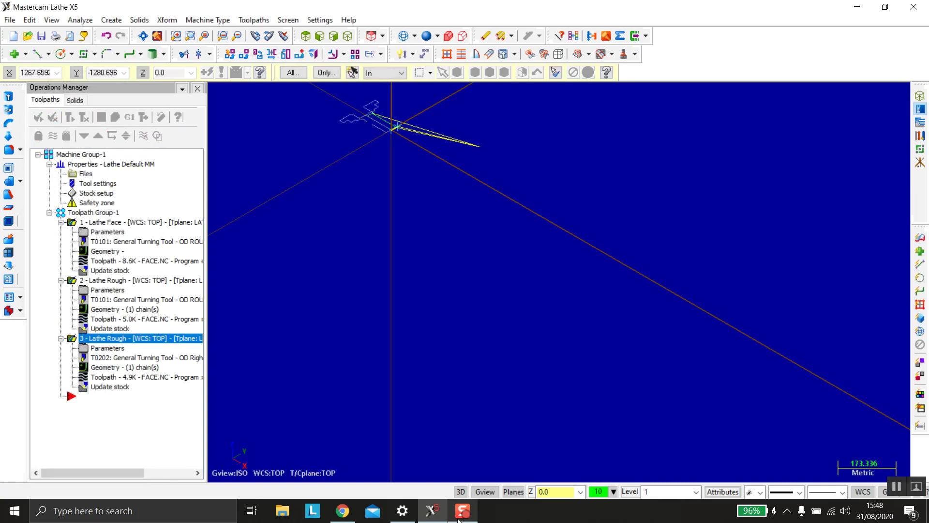